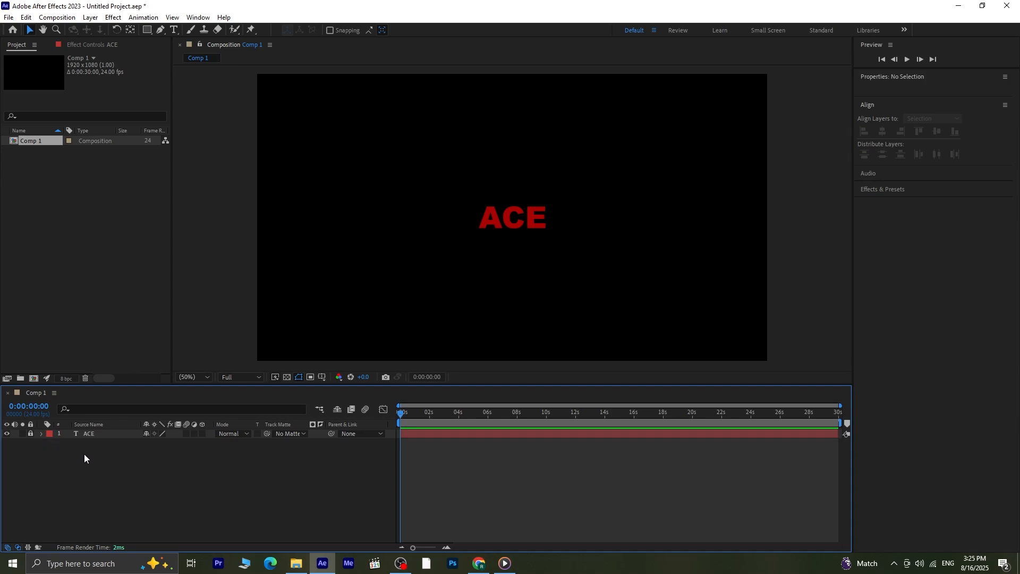
# - Create a new text layer containing the letter A beside the red ACE text in the composition
pyautogui.click(174, 30)
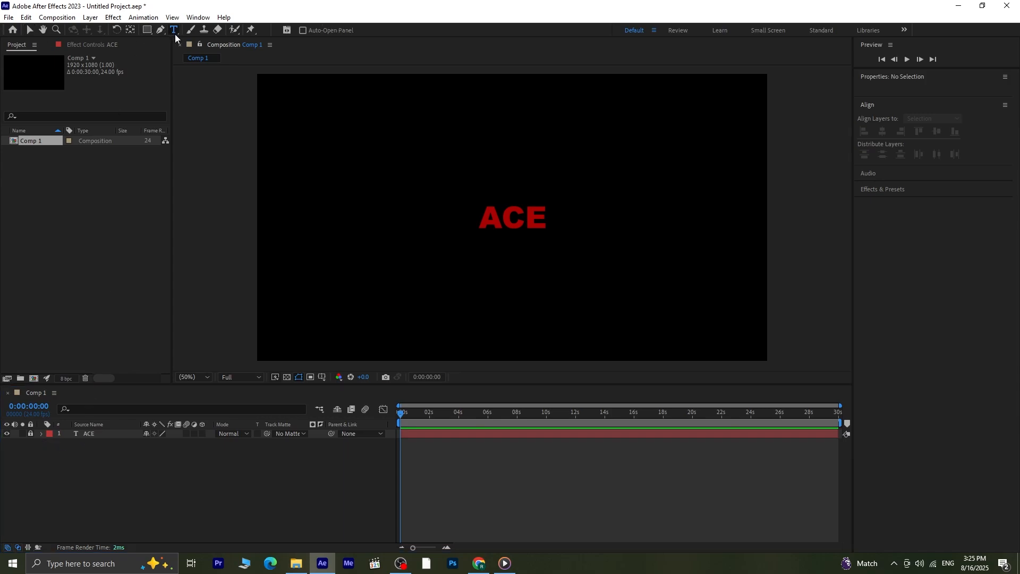
pyautogui.click(478, 219)
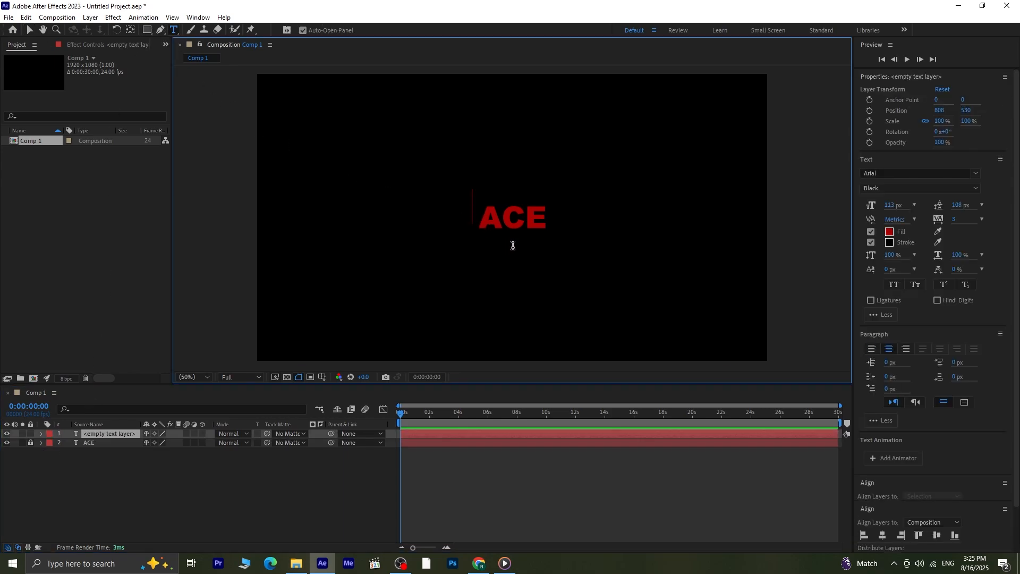
pyautogui.write('A')
# - Change the fill color of the new letter A to white
pyautogui.moveTo(481, 209); pyautogui.dragTo(428, 206)
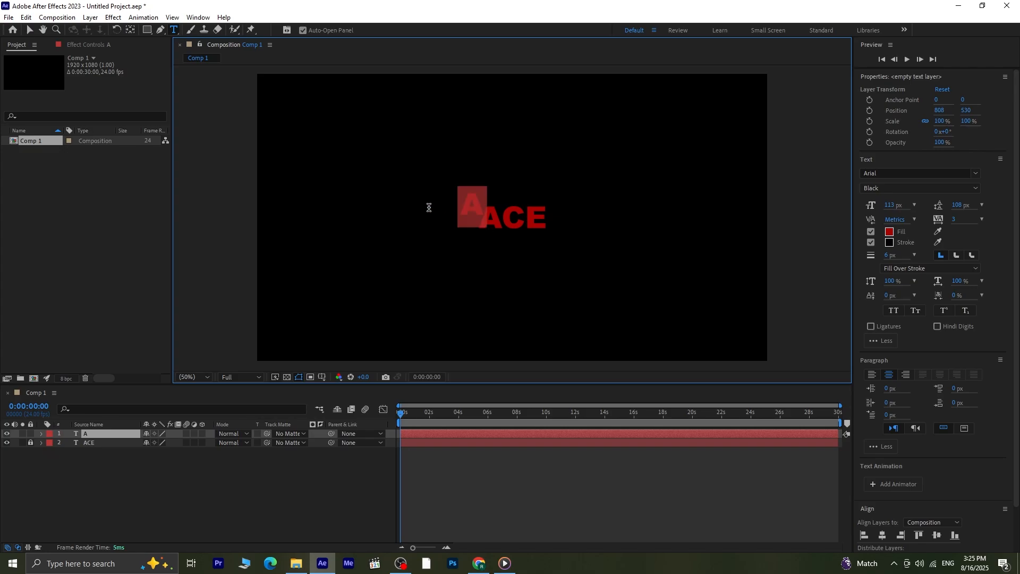
pyautogui.click(890, 231)
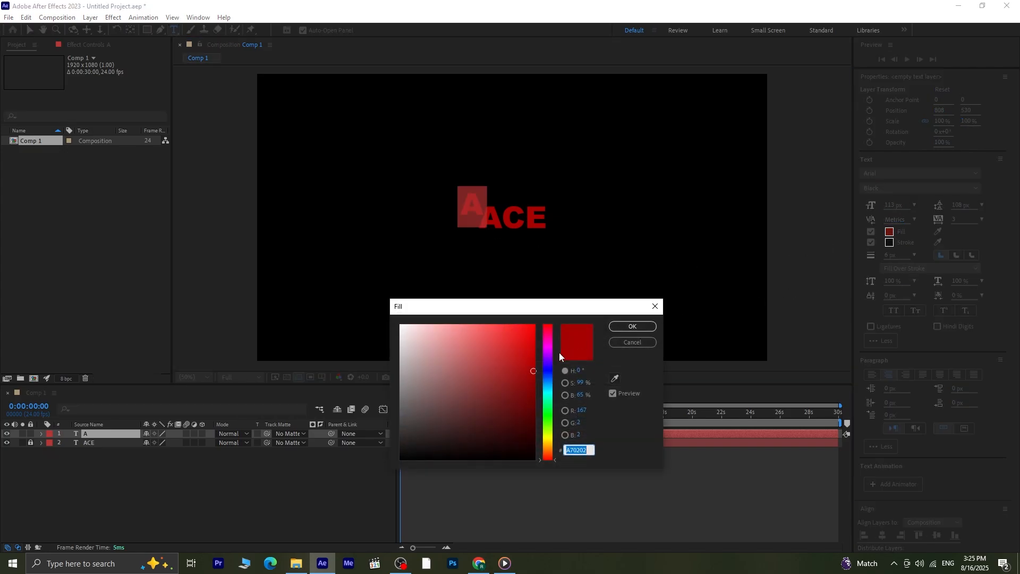
pyautogui.click(454, 368)
pyautogui.moveTo(440, 357); pyautogui.dragTo(344, 294)
pyautogui.click(649, 327)
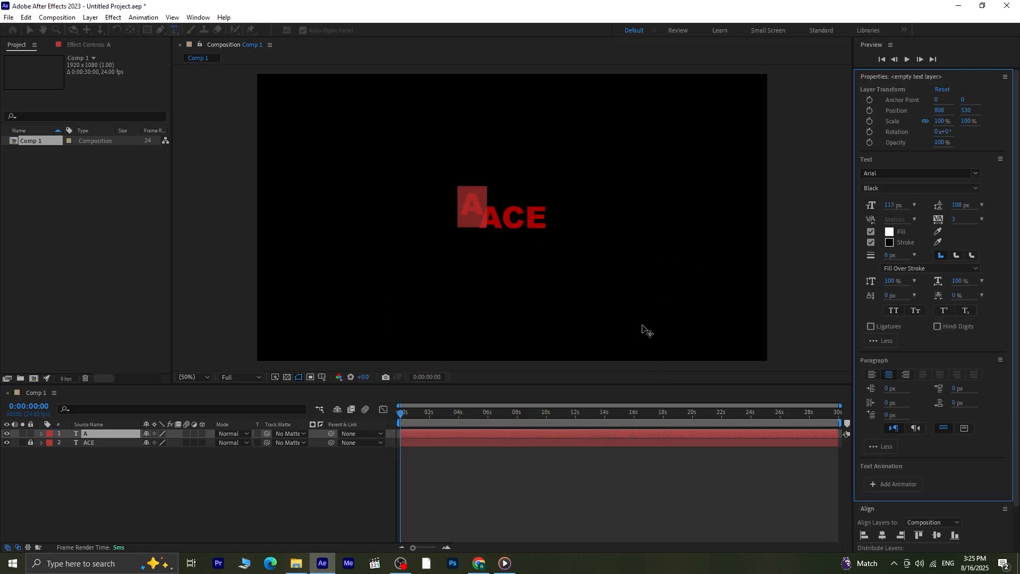
pyautogui.click(30, 30)
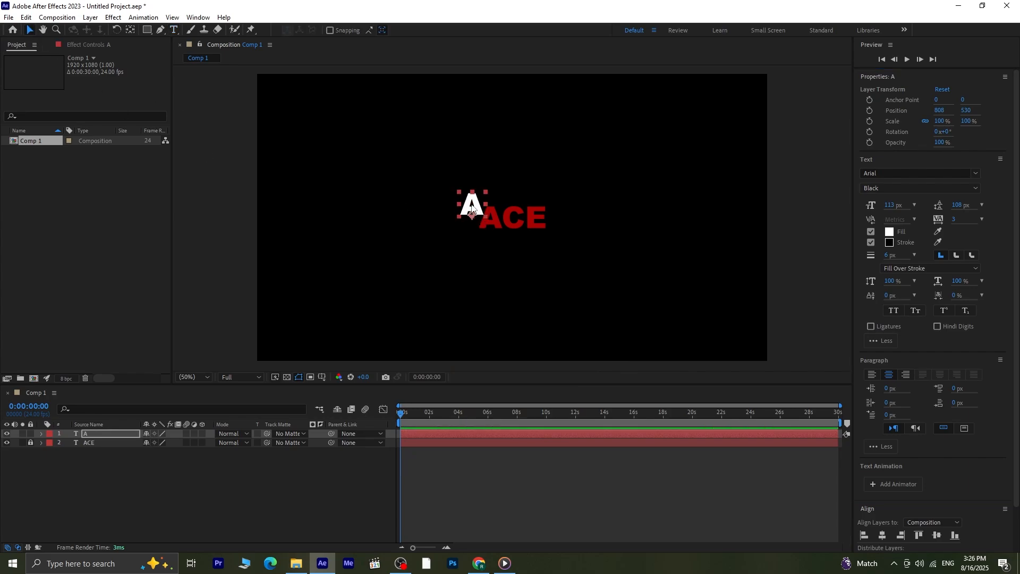
# - Center the white A layer's anchor point and move the letter over the red A of ACE
pyautogui.click(130, 30)
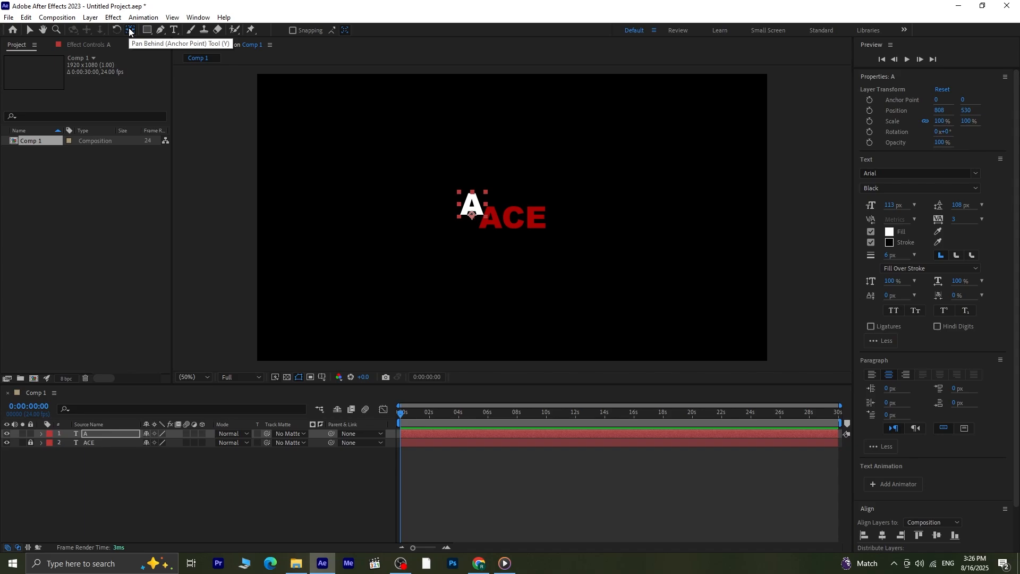
pyautogui.hotkey('ctrl', 'alt', 'Home')
pyautogui.press('.')
pyautogui.press('.')
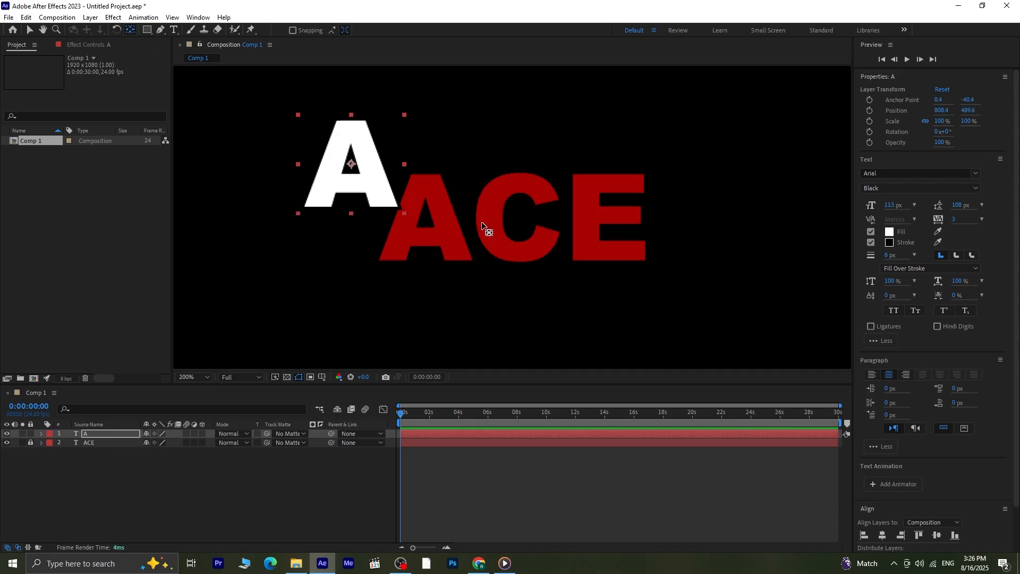
pyautogui.press('v')
pyautogui.moveTo(385, 192); pyautogui.dragTo(455, 242)
# - Turn off the white A's stroke and align it exactly over the red A at position 878.4, 539.6
pyautogui.click(871, 242)
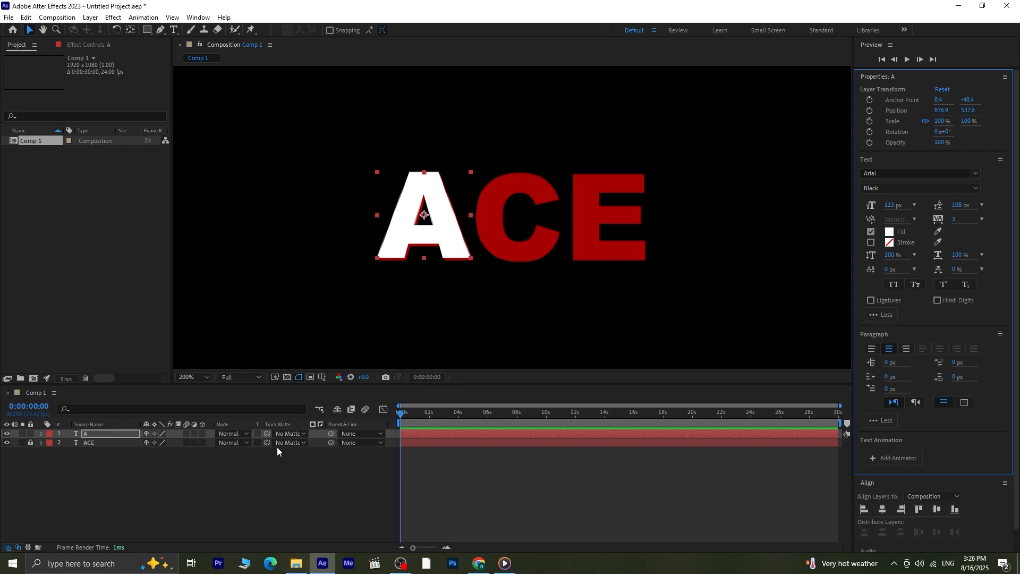
pyautogui.click(237, 492)
pyautogui.press(',')
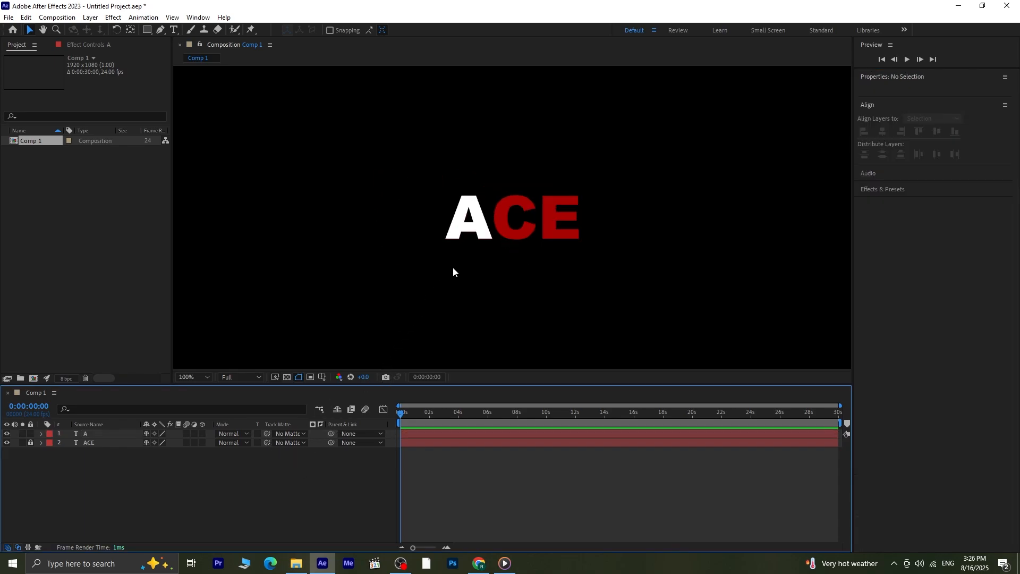
pyautogui.press(',')
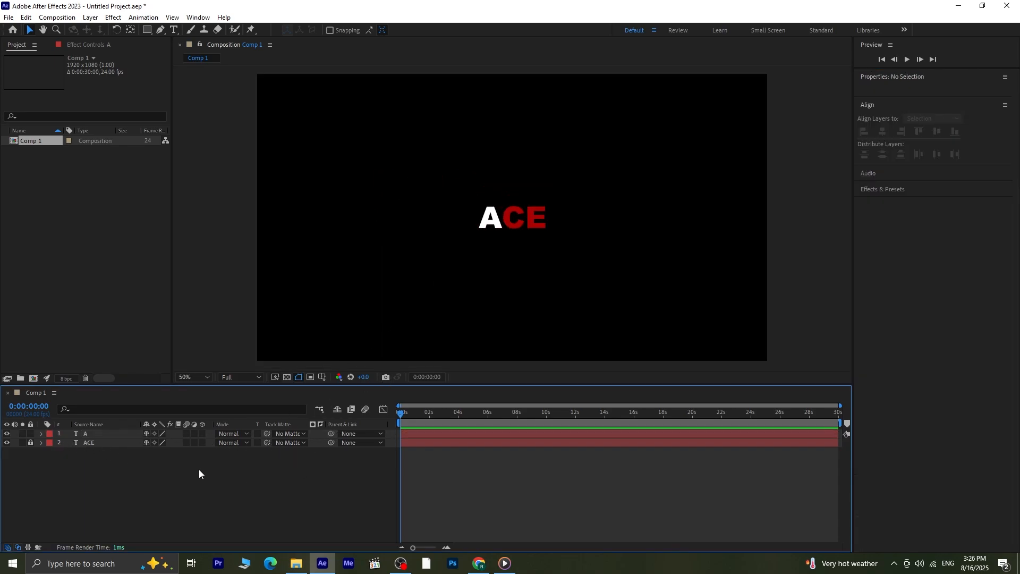
# - Add a two-node camera layer to the composition with the offered settings
pyautogui.click(90, 17)
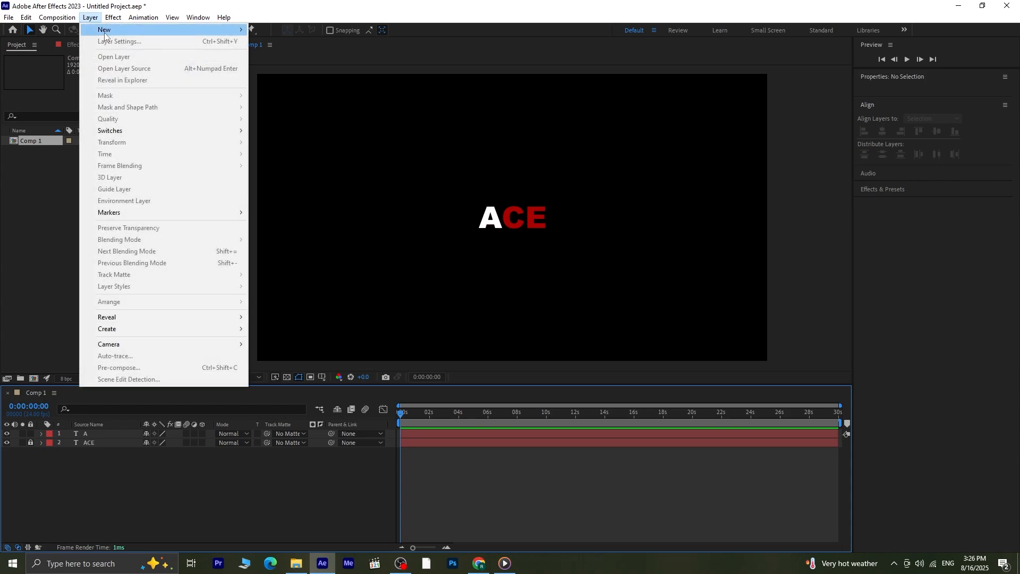
pyautogui.moveTo(105, 35)
pyautogui.click(306, 66)
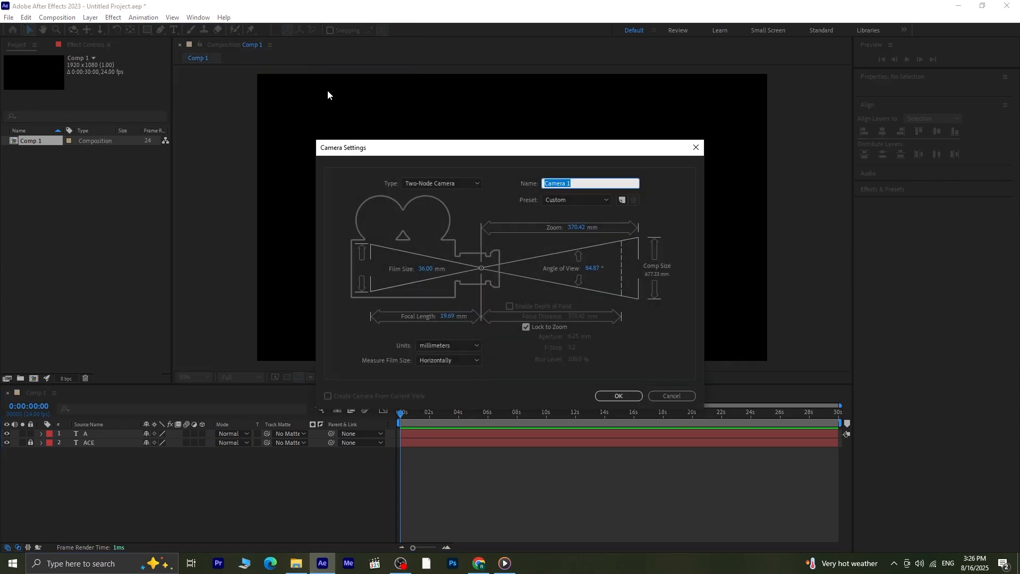
pyautogui.click(621, 397)
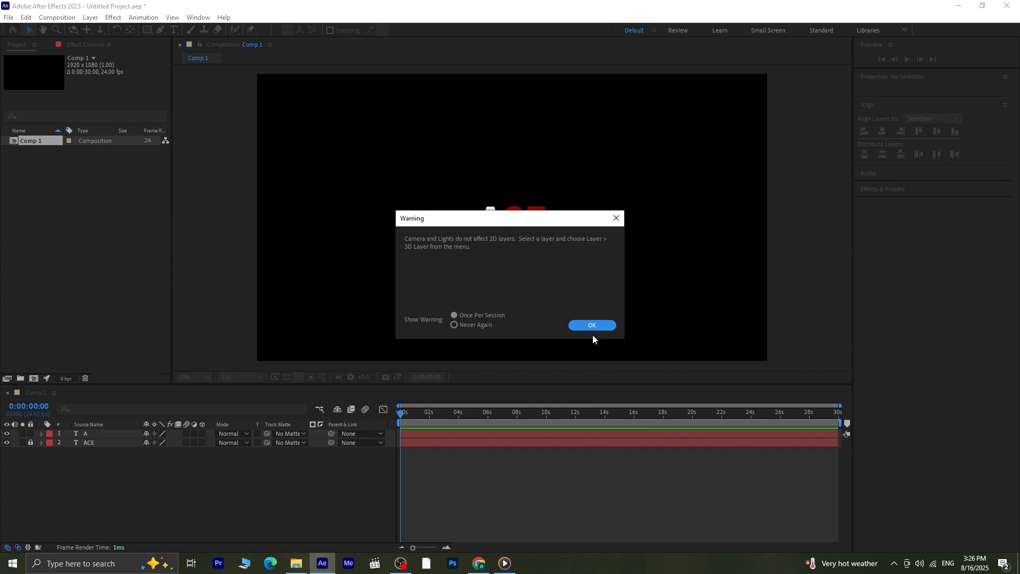
pyautogui.click(592, 325)
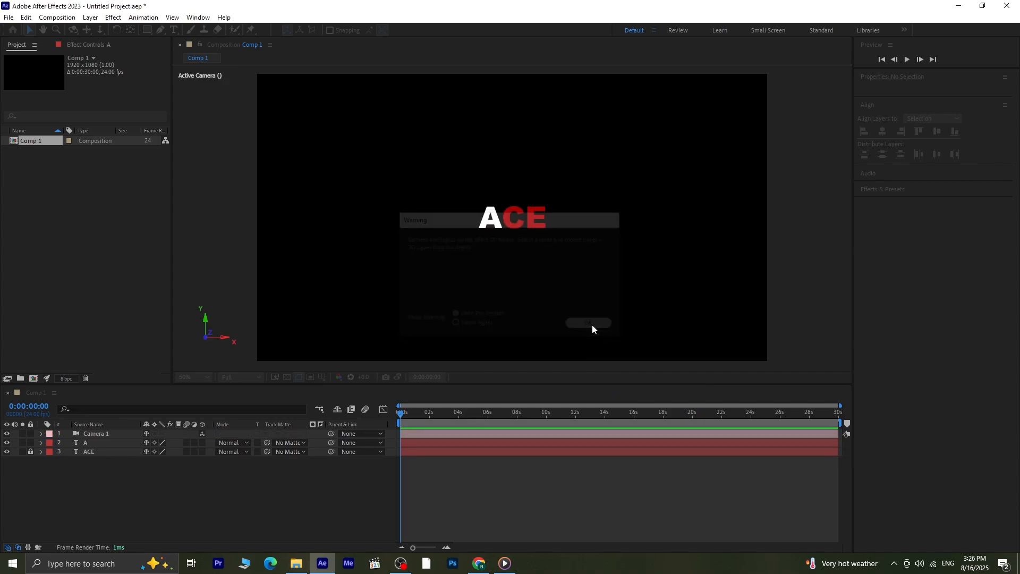
# - Make the white A layer 3D and check that the composition uses the Cinema 4D renderer
pyautogui.click(202, 443)
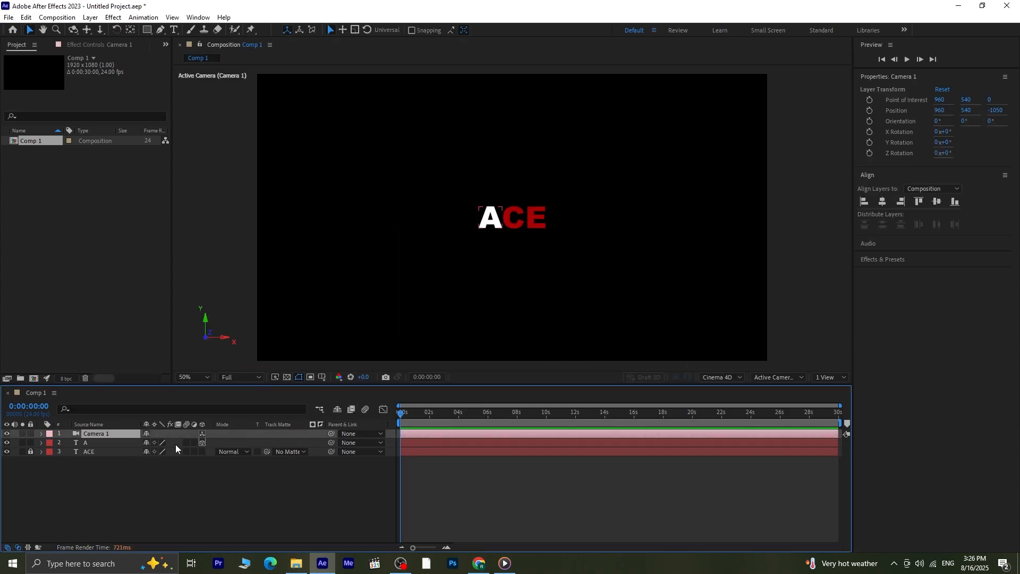
pyautogui.click(116, 444)
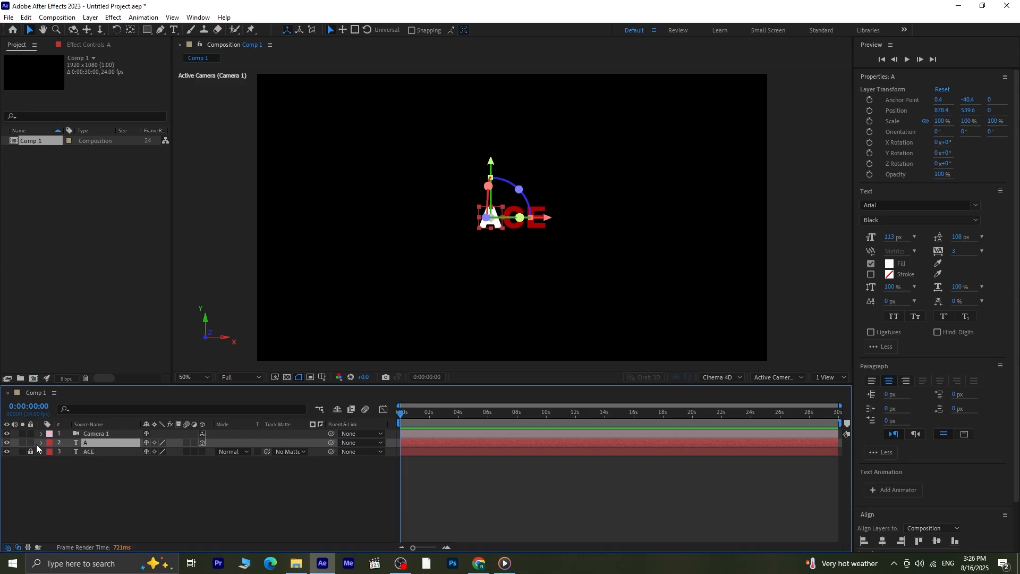
pyautogui.click(719, 377)
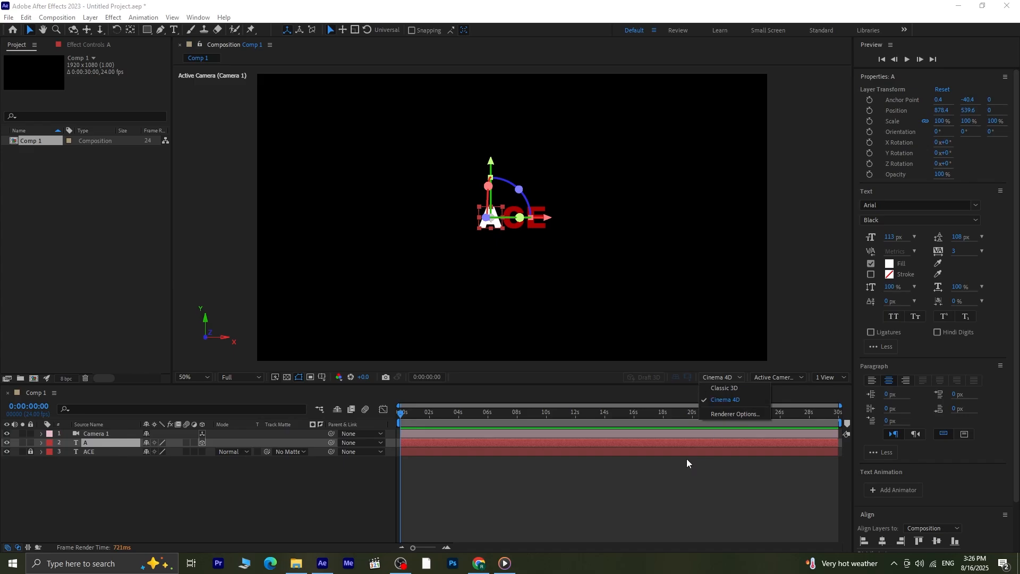
pyautogui.click(623, 492)
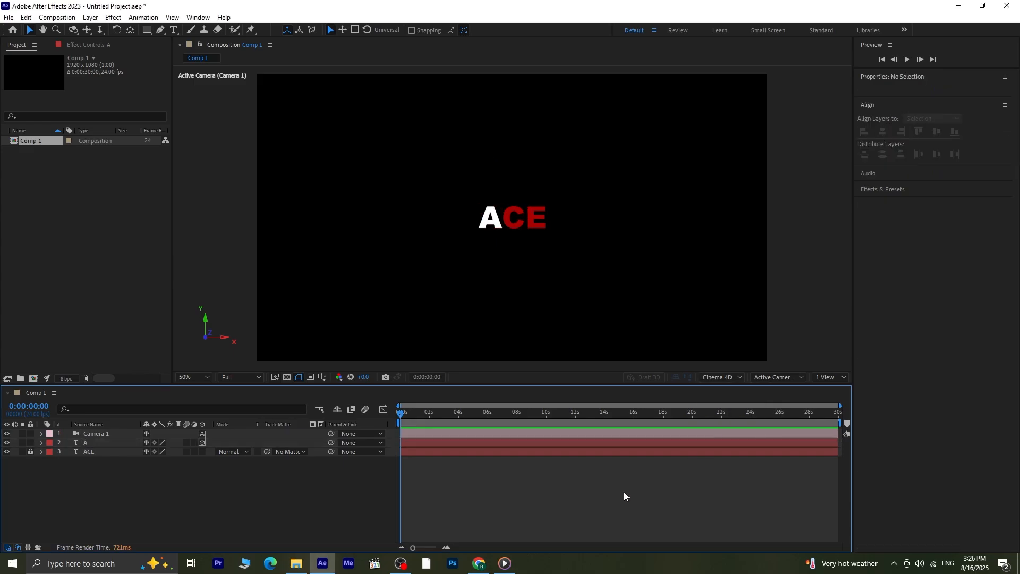
# - Set the extrusion depth of the A layer to 40 in its geometry options and collapse the layer
pyautogui.click(42, 443)
pyautogui.click(51, 471)
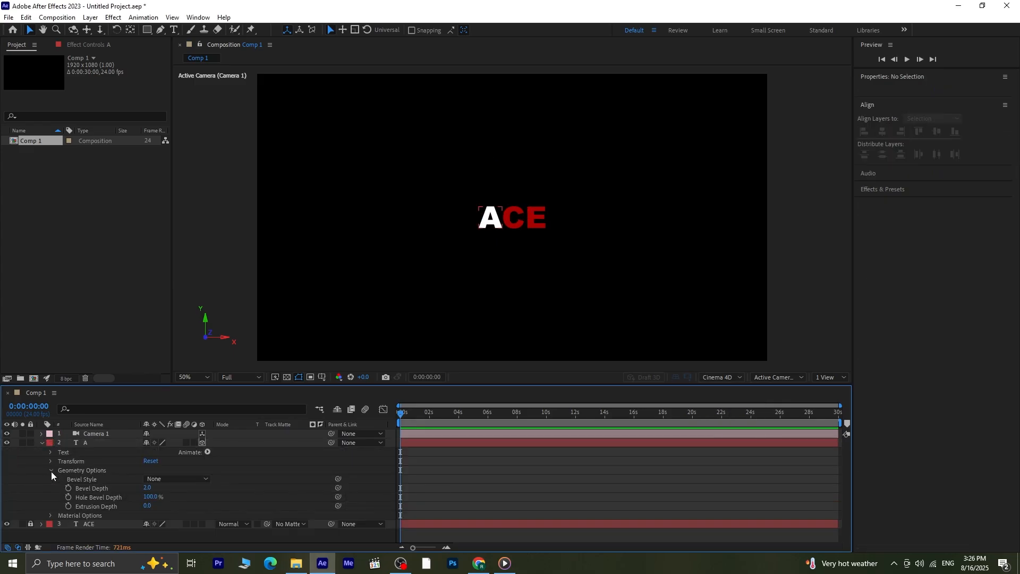
pyautogui.click(147, 505)
pyautogui.write('40')
pyautogui.press('Return')
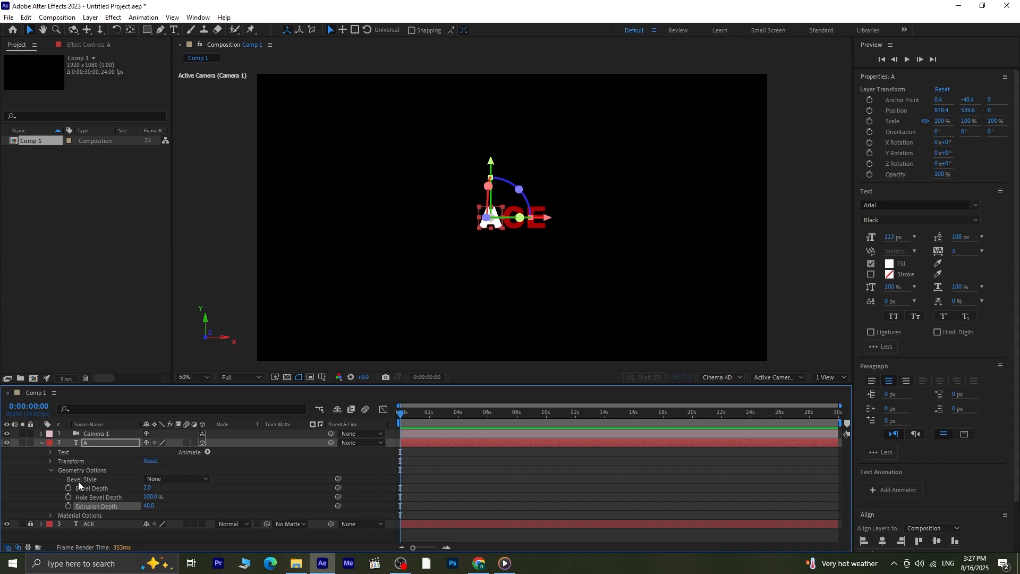
pyautogui.click(42, 443)
pyautogui.click(100, 470)
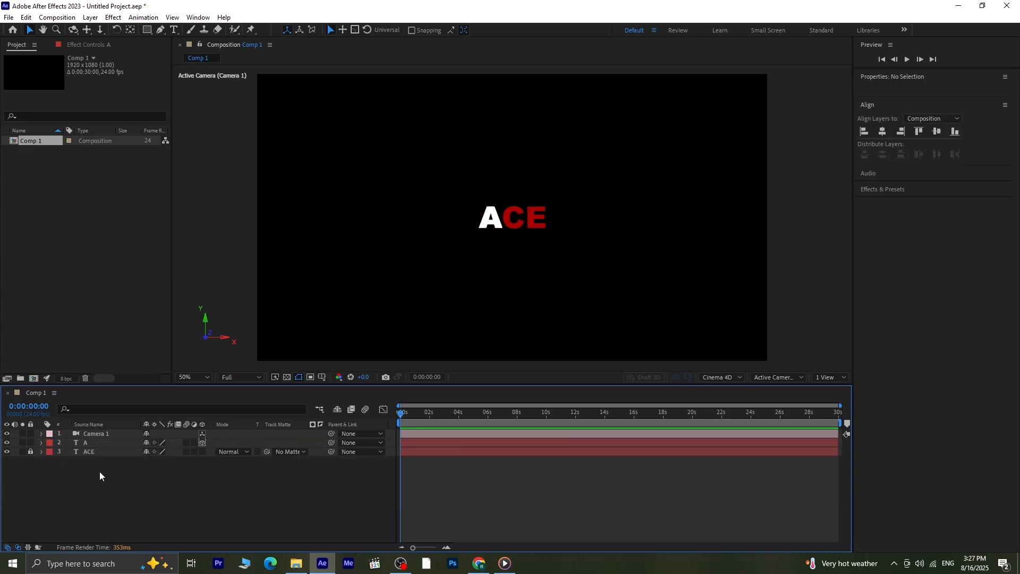
# - Add a white parallel light with 155% intensity, no falloff and no shadows
pyautogui.click(104, 443)
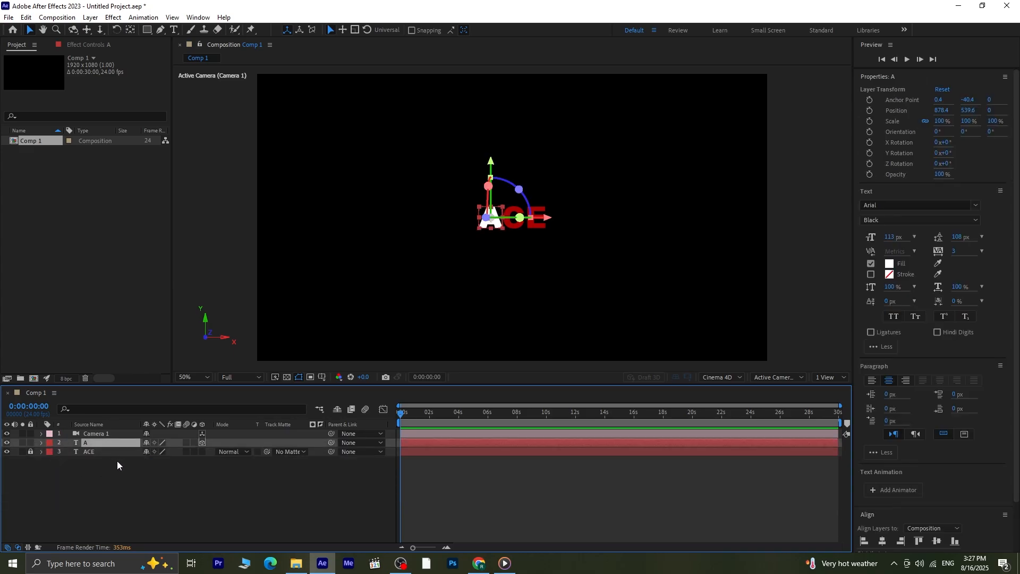
pyautogui.click(90, 17)
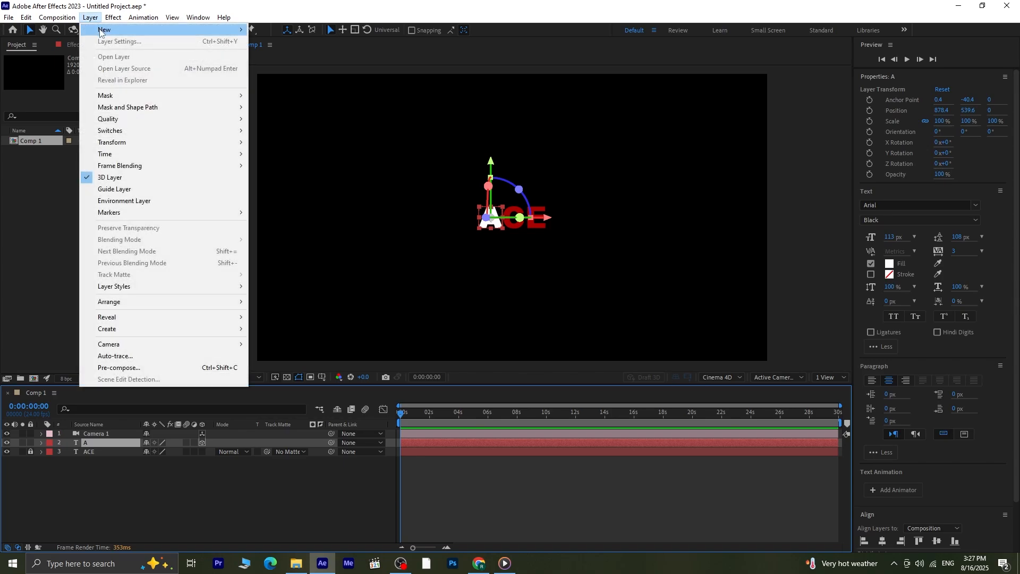
pyautogui.moveTo(105, 31)
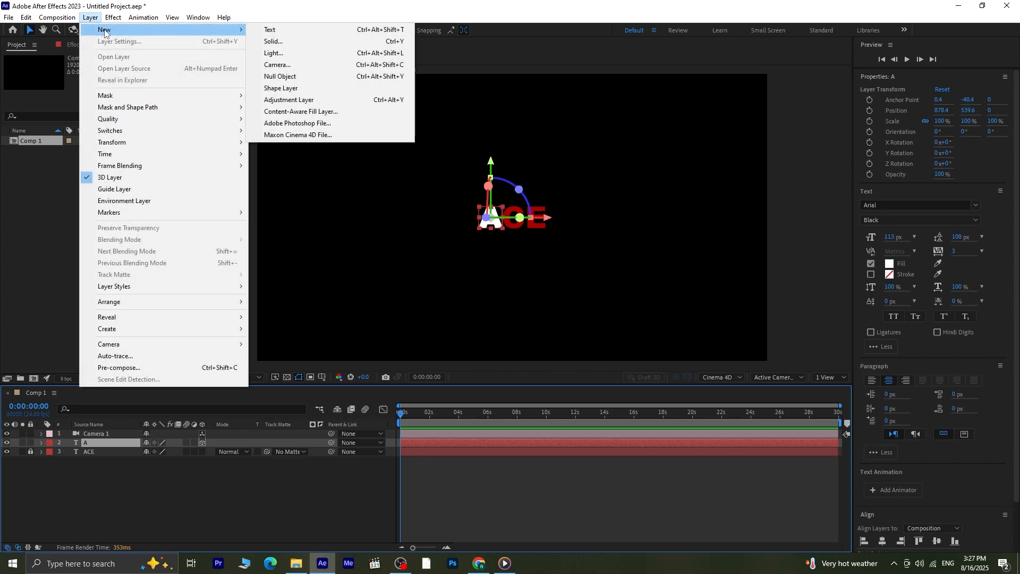
pyautogui.click(302, 54)
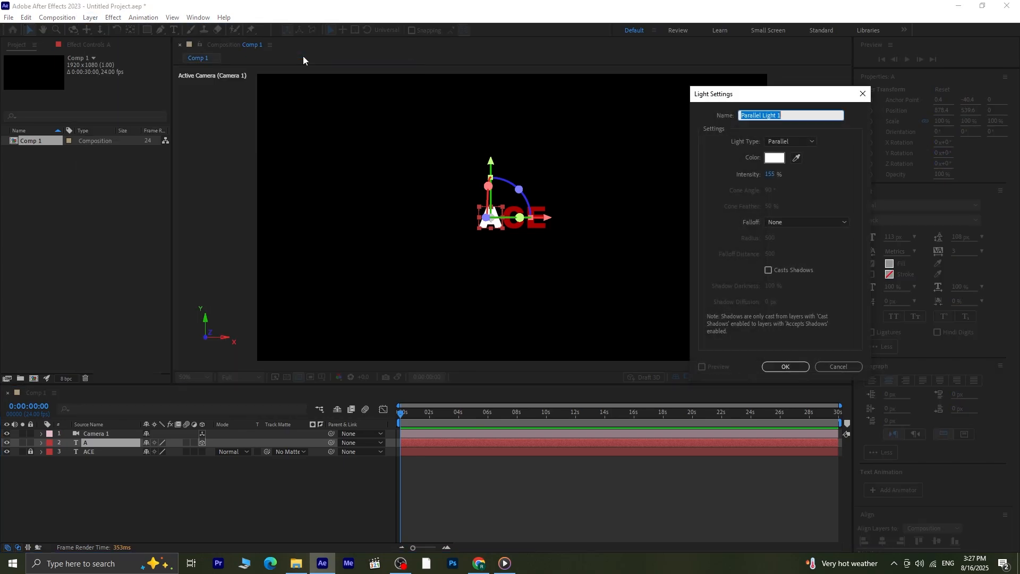
pyautogui.click(789, 367)
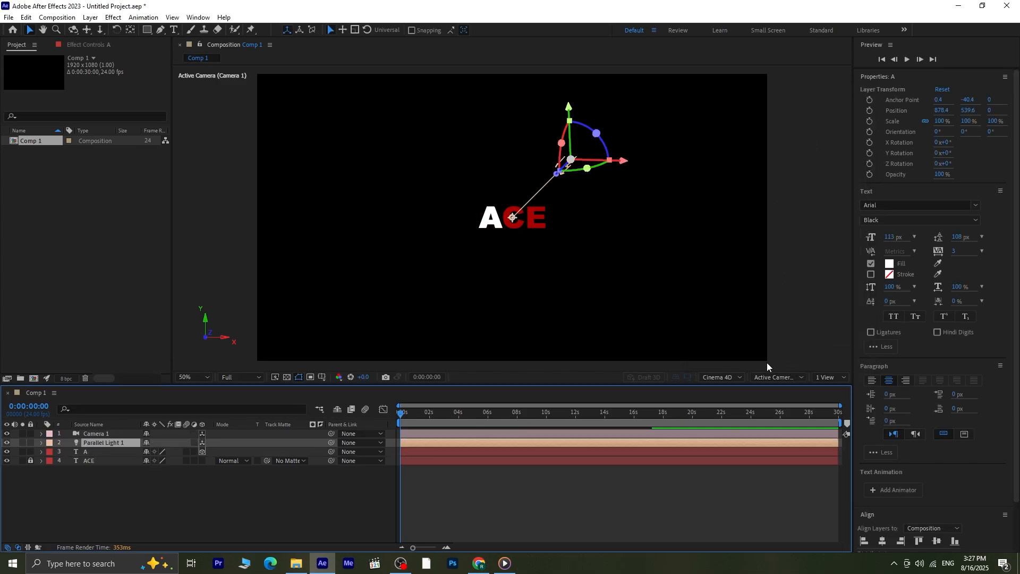
# - Add position and X, Y and Z rotation keyframes to the A layer at 0:00:00:00 and show only its keyframed properties
pyautogui.click(115, 450)
pyautogui.press('p')
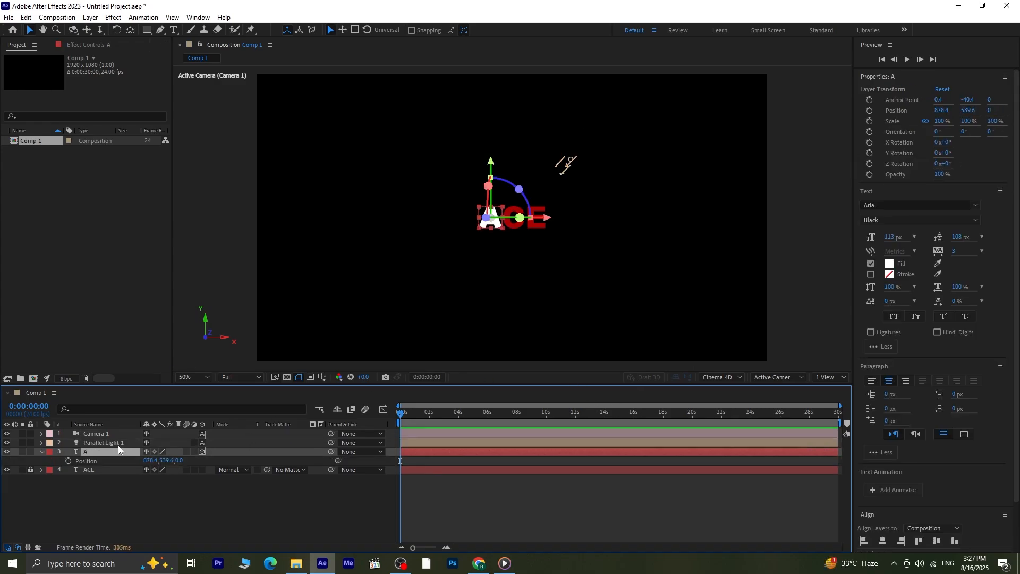
pyautogui.hotkey('shift', 'r')
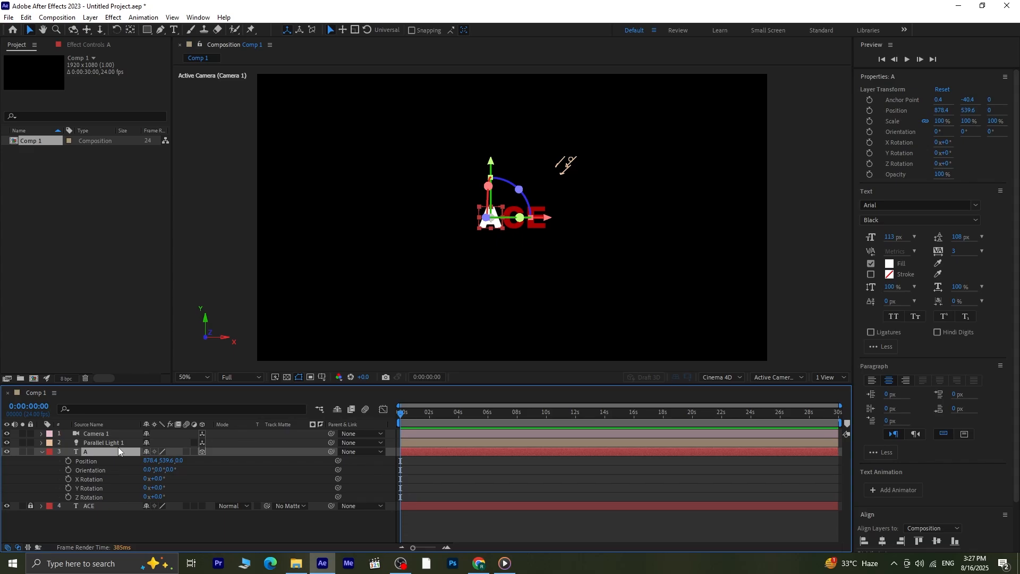
pyautogui.click(68, 460)
pyautogui.click(68, 479)
pyautogui.click(68, 488)
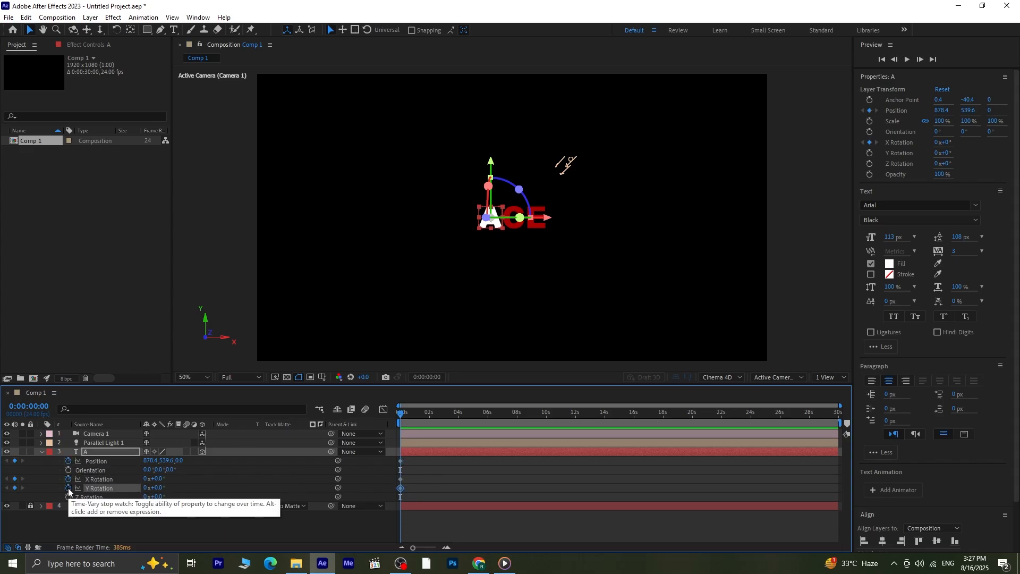
pyautogui.click(68, 497)
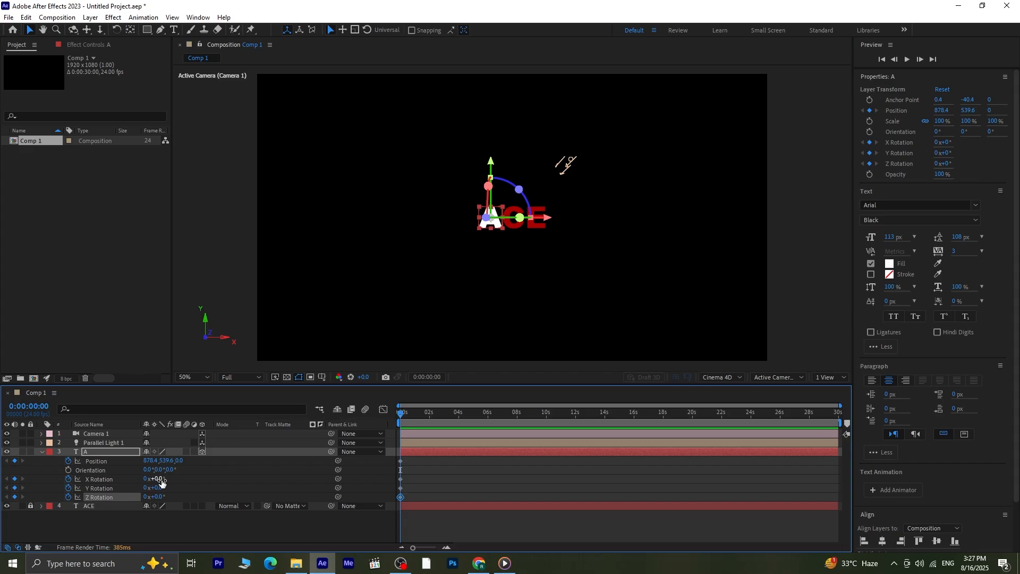
pyautogui.press('u')
pyautogui.press('u')
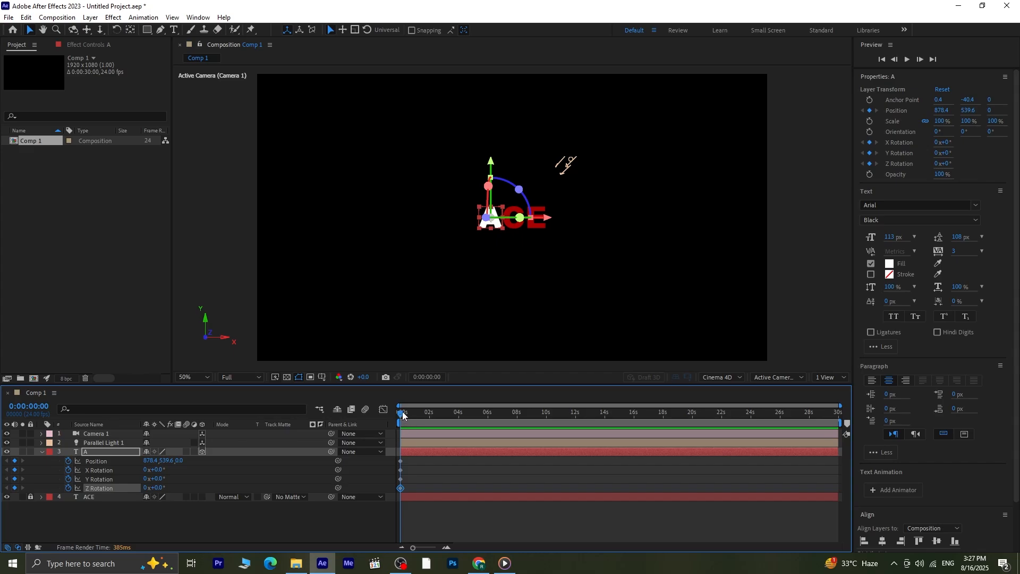
# - At 0:00:01:09, keyframe the A layer with Z position -800, X rotation 7°, Y rotation 6° and Z rotation -5°
pyautogui.press('=')
pyautogui.moveTo(403, 415); pyautogui.dragTo(443, 455)
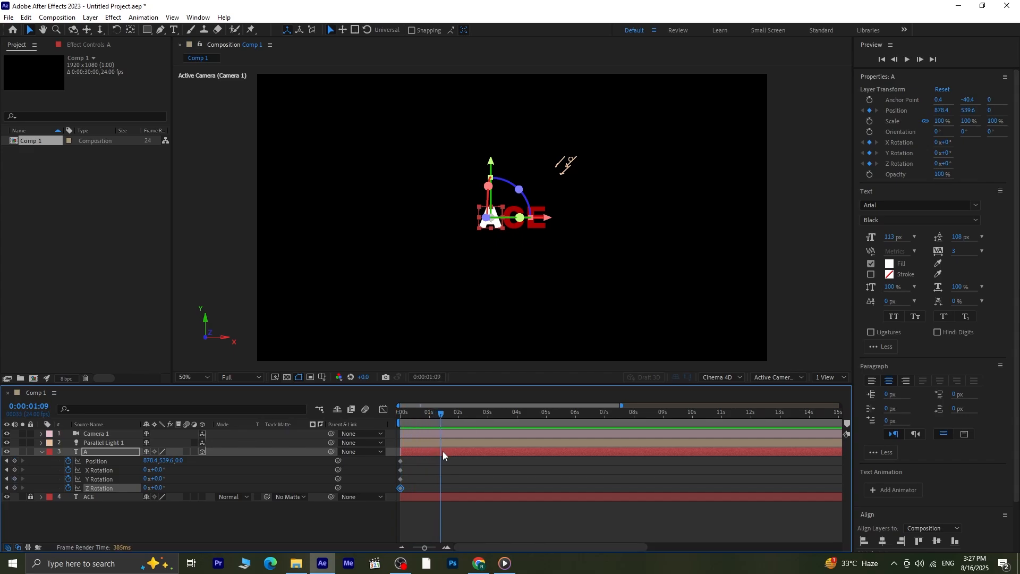
pyautogui.click(218, 534)
pyautogui.moveTo(180, 461); pyautogui.dragTo(155, 487)
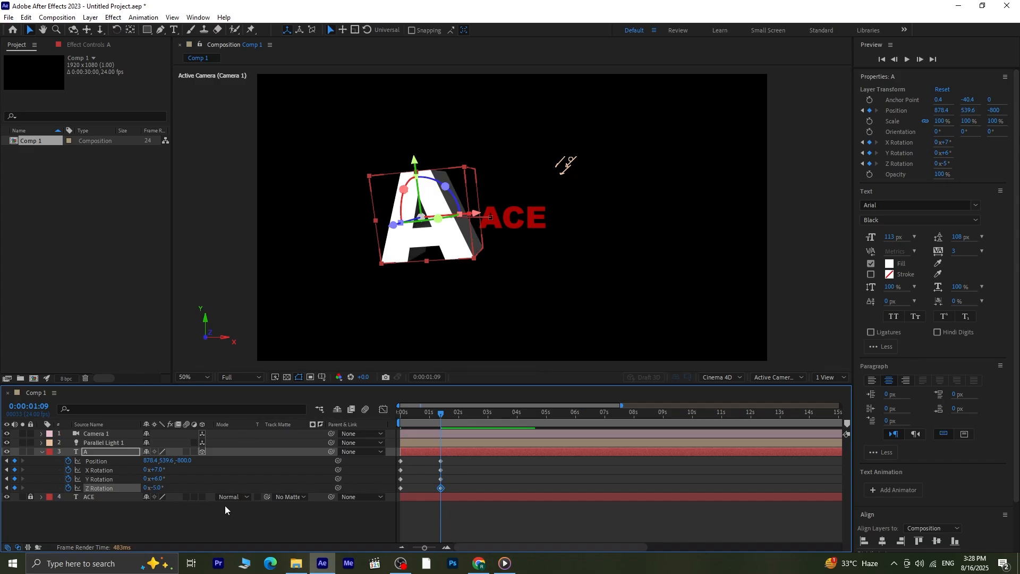
pyautogui.click(216, 515)
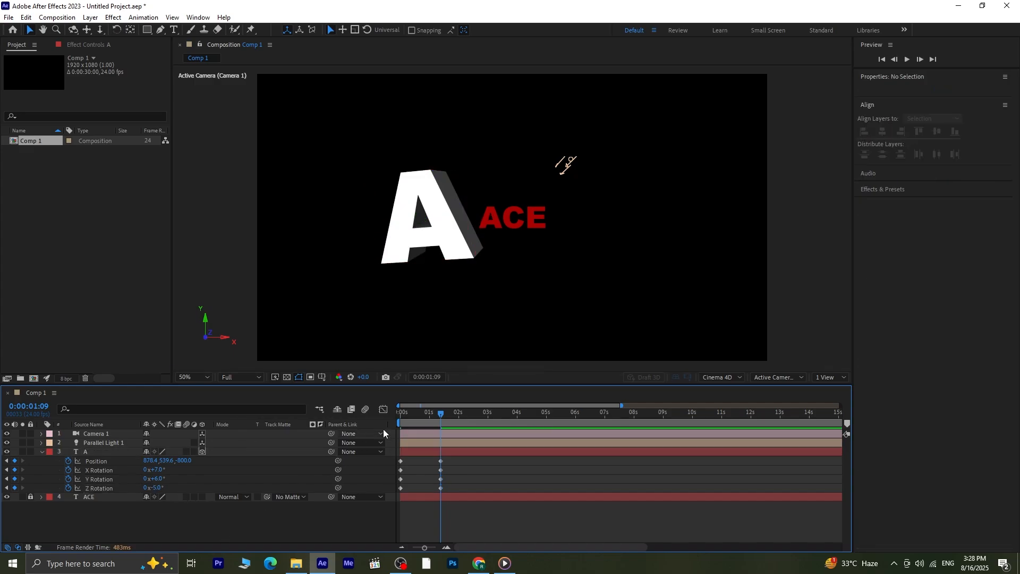
# - Play the A layer's fly-out animation from the start, check it, and return to 0:00:00:00
pyautogui.moveTo(440, 414); pyautogui.dragTo(393, 419)
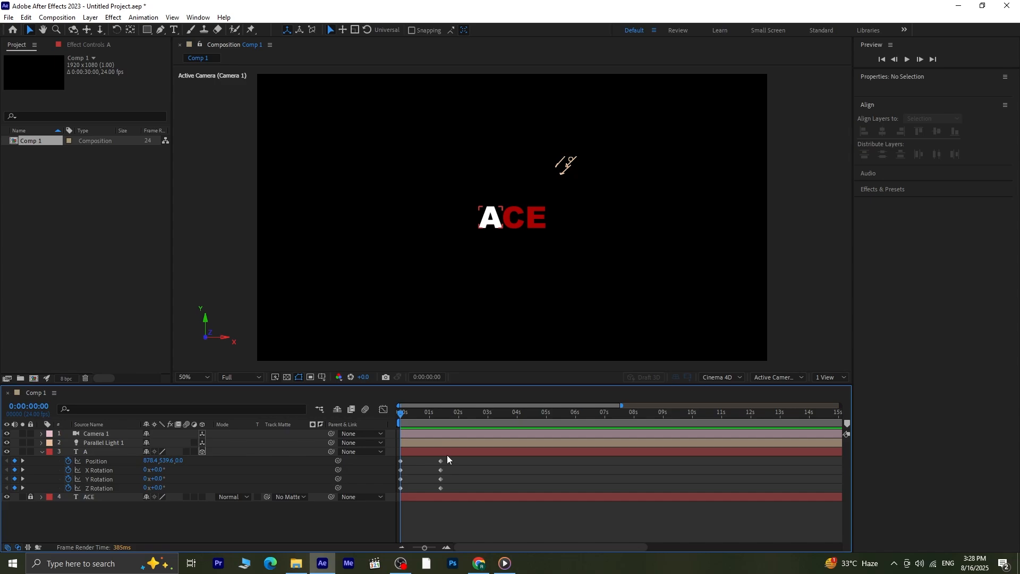
pyautogui.press('space')
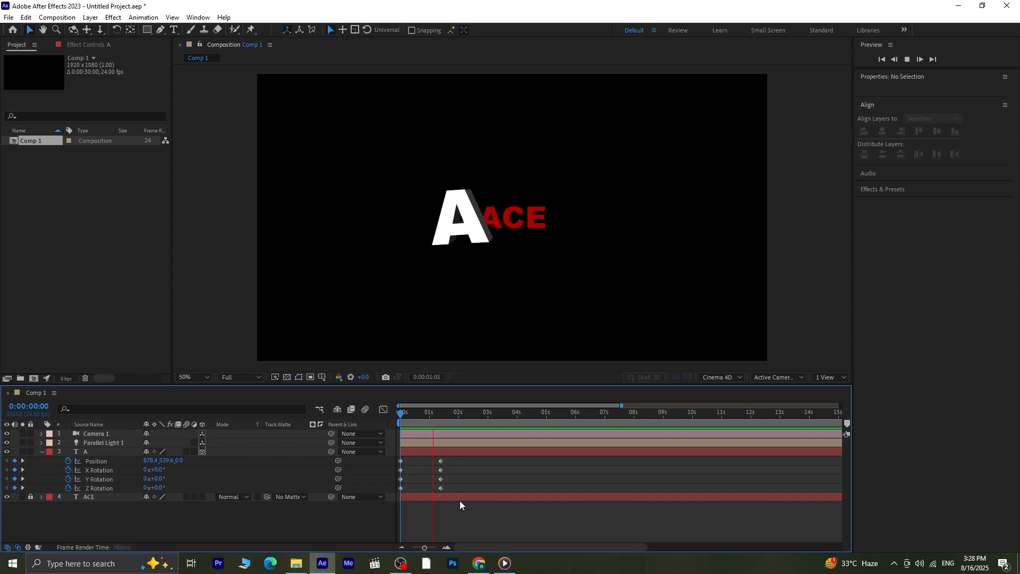
pyautogui.moveTo(471, 412); pyautogui.dragTo(422, 413)
pyautogui.press('Home')
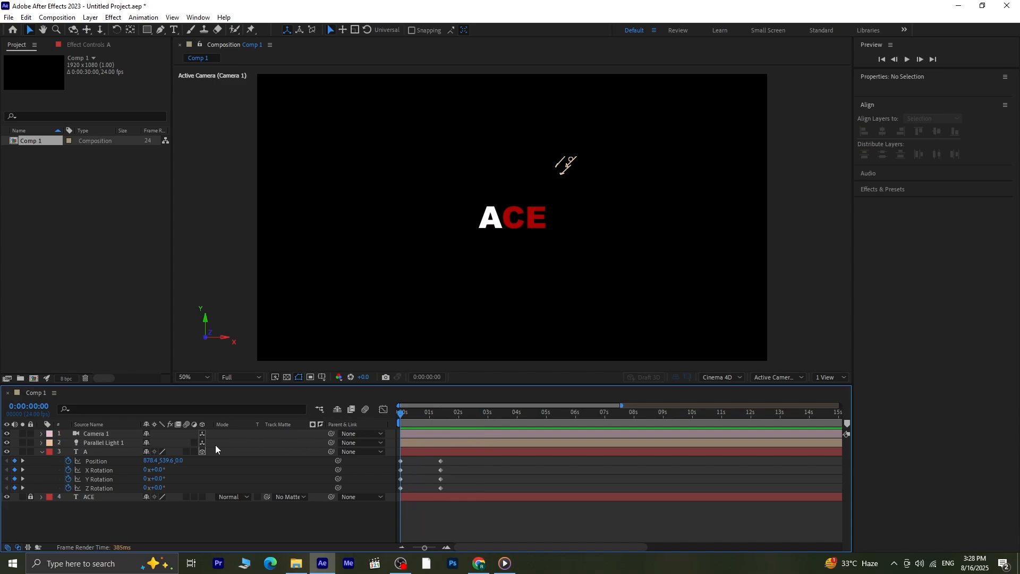
# - Add a white text layer reading C over the red C and center its anchor point in the letter
pyautogui.click(173, 30)
pyautogui.click(515, 219)
pyautogui.write('C')
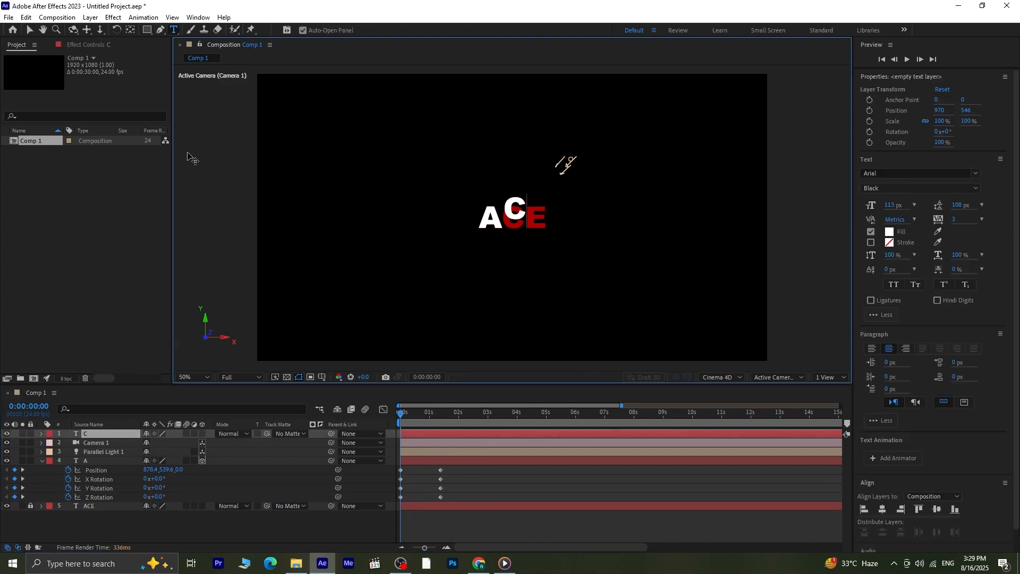
pyautogui.click(29, 31)
pyautogui.press('v')
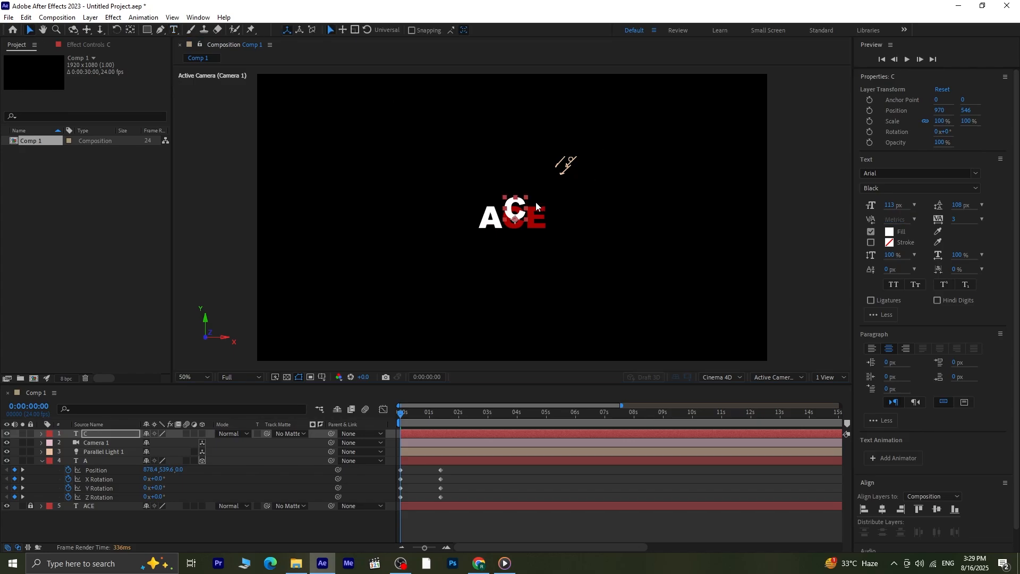
pyautogui.click(131, 31)
pyautogui.hotkey('ctrl', 'alt', 'Home')
pyautogui.press('capslock')
pyautogui.press('capslock')
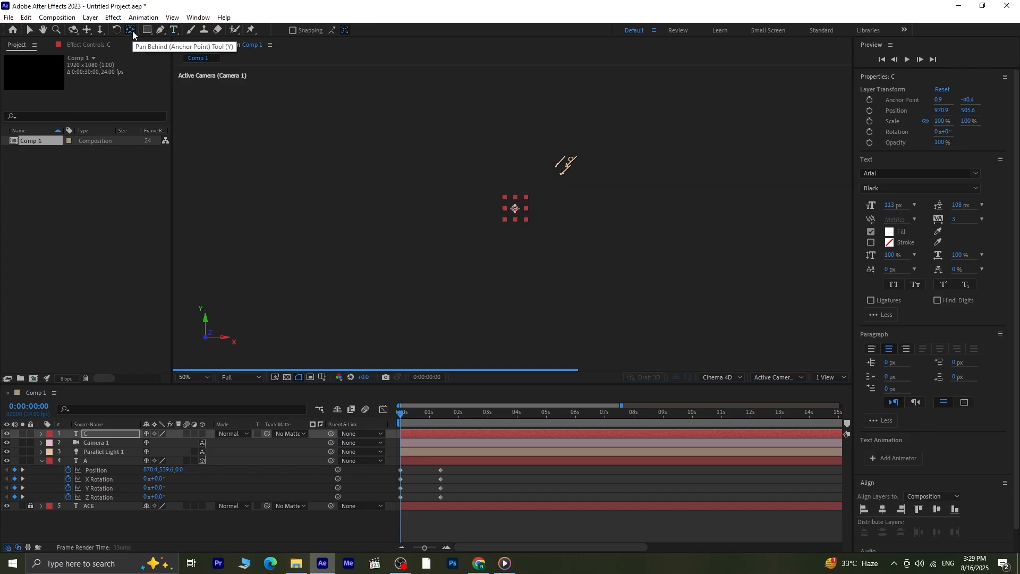
# - Nudge the white C to position 966.9, 539.6 so that it exactly covers the red C
pyautogui.press('Down')
pyautogui.press('Down')
pyautogui.press('Down')
pyautogui.press('Down')
pyautogui.press('Down')
pyautogui.press('Down')
pyautogui.press('Down')
pyautogui.press('Down')
pyautogui.press('Down')
pyautogui.press('Down')
pyautogui.press('Down')
pyautogui.press('Down')
pyautogui.press('Down')
pyautogui.press('Down')
pyautogui.press('Down')
pyautogui.press('Down')
pyautogui.press('Down')
pyautogui.press('Down')
pyautogui.press('Down')
pyautogui.press('Down')
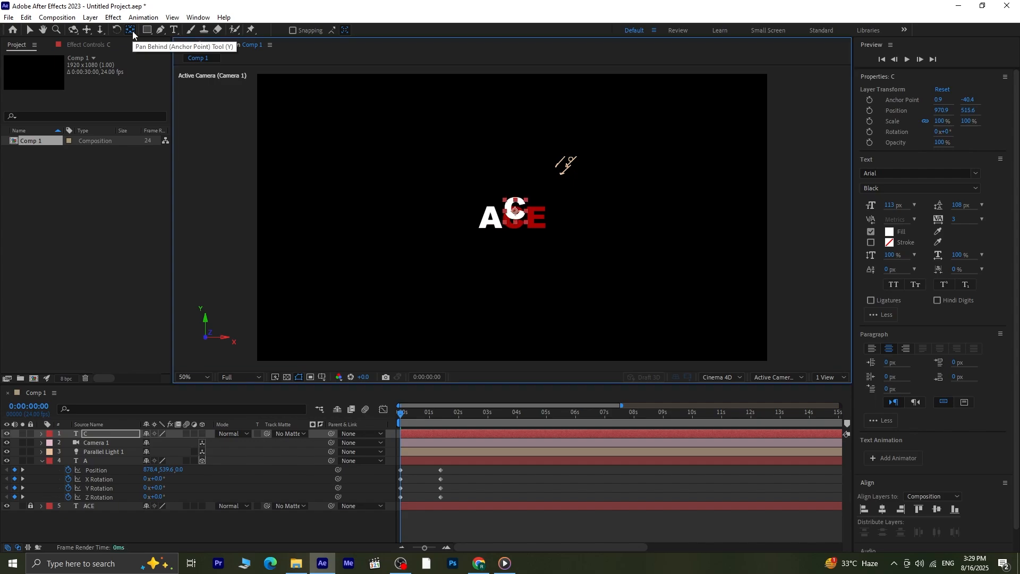
pyautogui.press('Down')
pyautogui.press('Down')
pyautogui.press('Down')
pyautogui.press('Down')
pyautogui.press('Down')
pyautogui.press('Down')
pyautogui.press('Down')
pyautogui.press('Down')
pyautogui.press('Down')
pyautogui.press('Down')
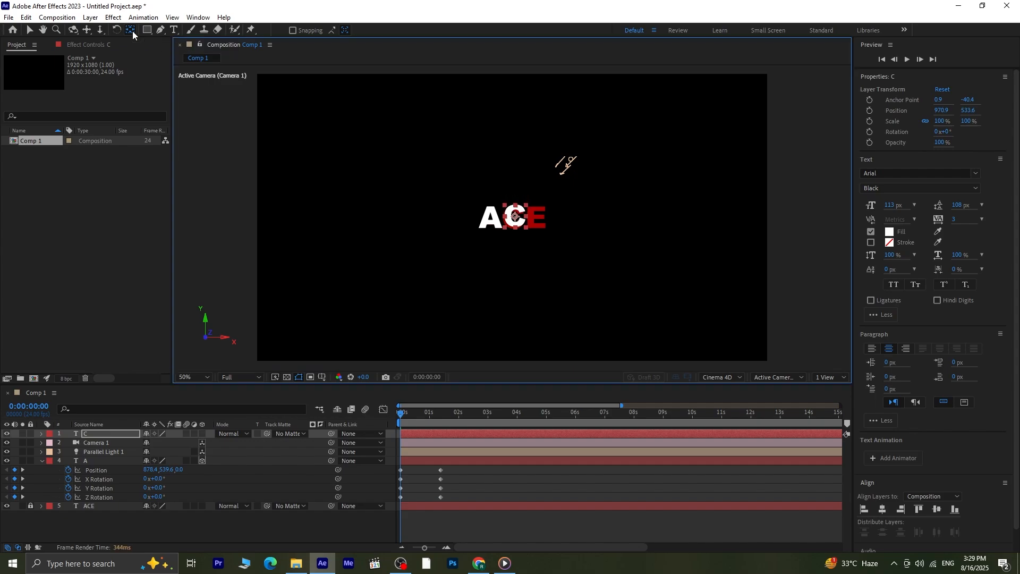
pyautogui.press('Left')
pyautogui.press('Left')
pyautogui.press('Left')
pyautogui.press('Left')
pyautogui.press('Down')
pyautogui.press('Down')
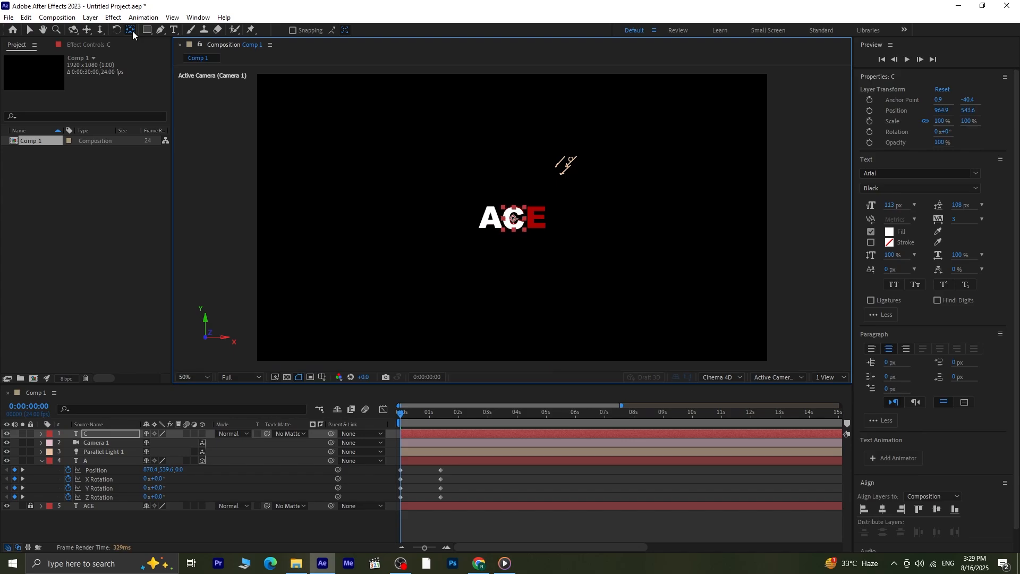
pyautogui.press('Up')
pyautogui.press('Up')
pyautogui.press('Right')
pyautogui.press('Right')
# - Make the C layer 3D and set its extrusion depth to 40 in the geometry options
pyautogui.click(77, 437)
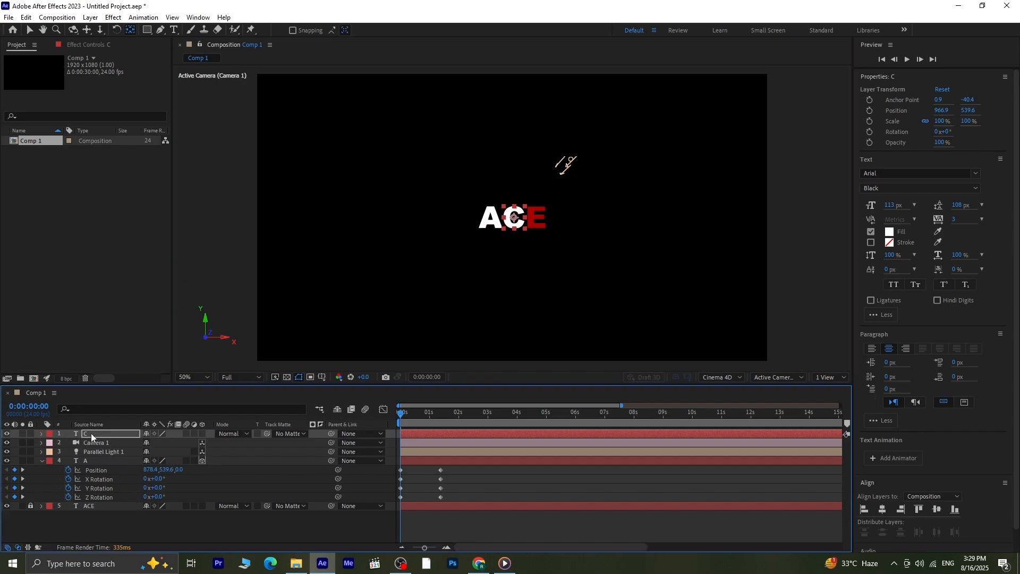
pyautogui.click(201, 434)
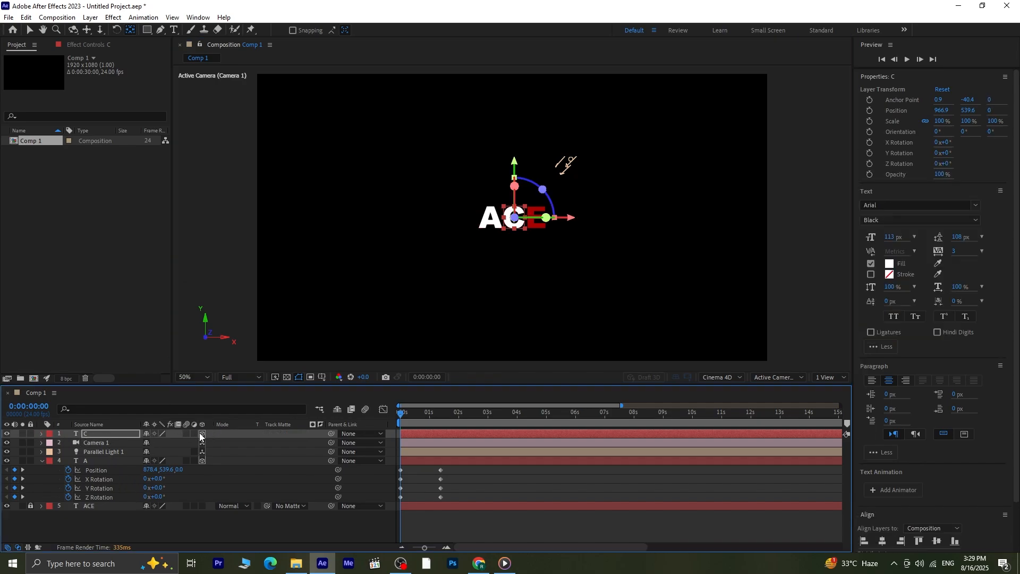
pyautogui.click(42, 434)
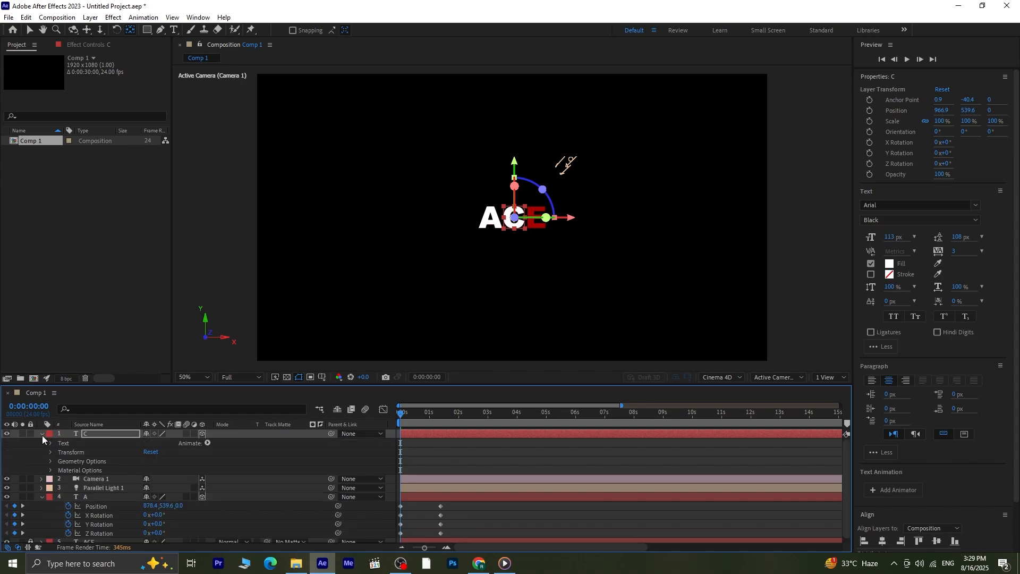
pyautogui.click(50, 461)
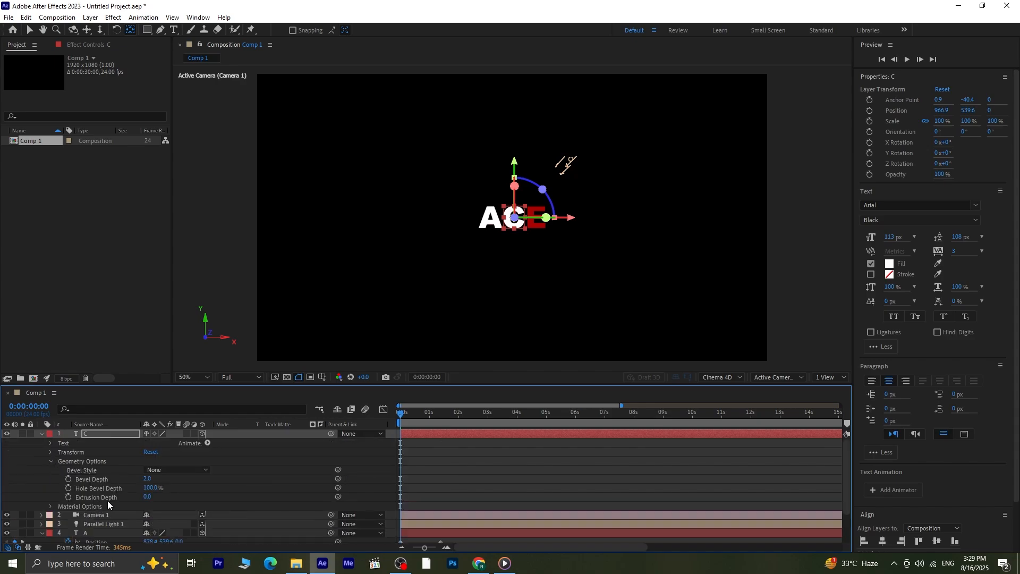
pyautogui.click(147, 497)
pyautogui.write('40')
pyautogui.press('Return')
pyautogui.click(51, 461)
# - Add position and X, Y and Z rotation keyframes to the C layer at 0:00:00:00 and show only its keyframed properties
pyautogui.click(100, 432)
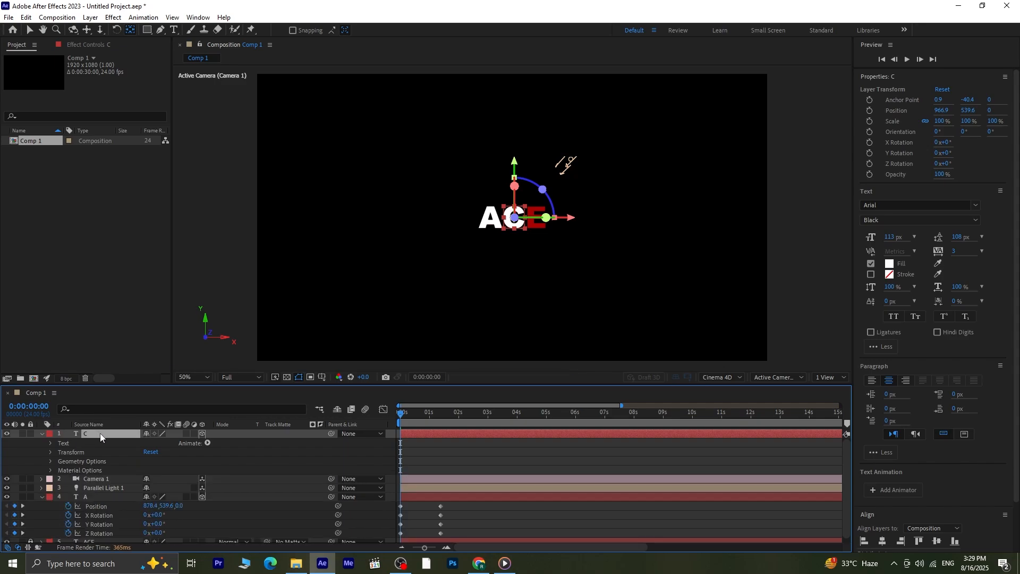
pyautogui.press('p')
pyautogui.hotkey('shift', 'r')
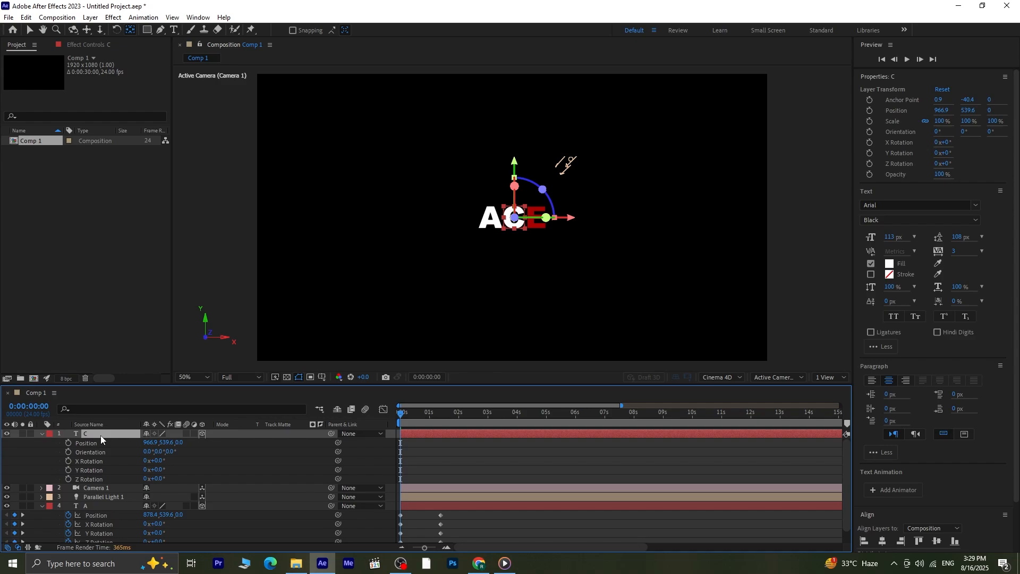
pyautogui.click(68, 442)
pyautogui.click(69, 461)
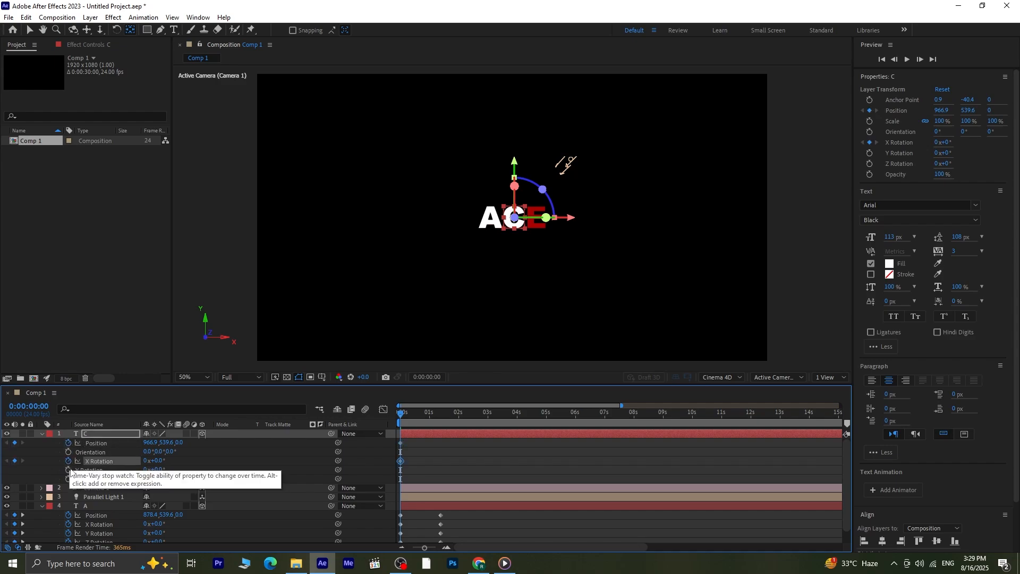
pyautogui.click(68, 469)
pyautogui.click(69, 478)
pyautogui.press('u')
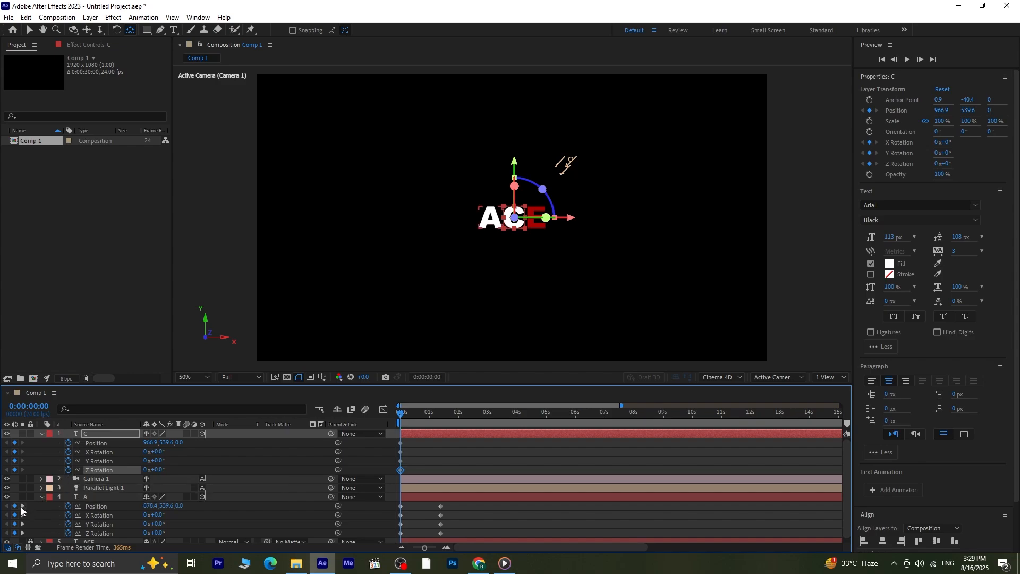
# - At the A layer's second keyframe, 0:00:01:09, set the C layer's Z position to -804
pyautogui.click(22, 508)
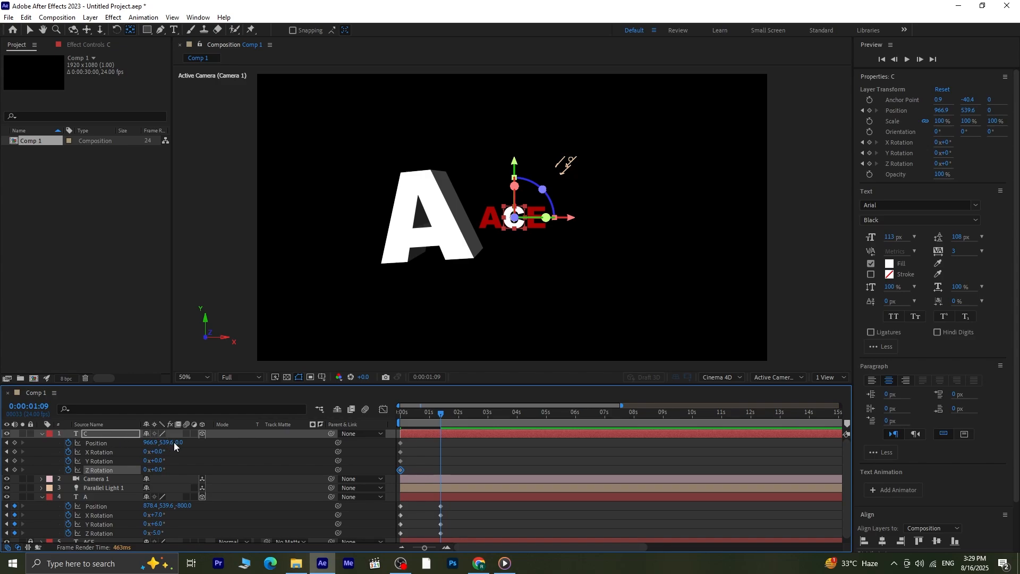
pyautogui.moveTo(178, 446); pyautogui.dragTo(3, 424)
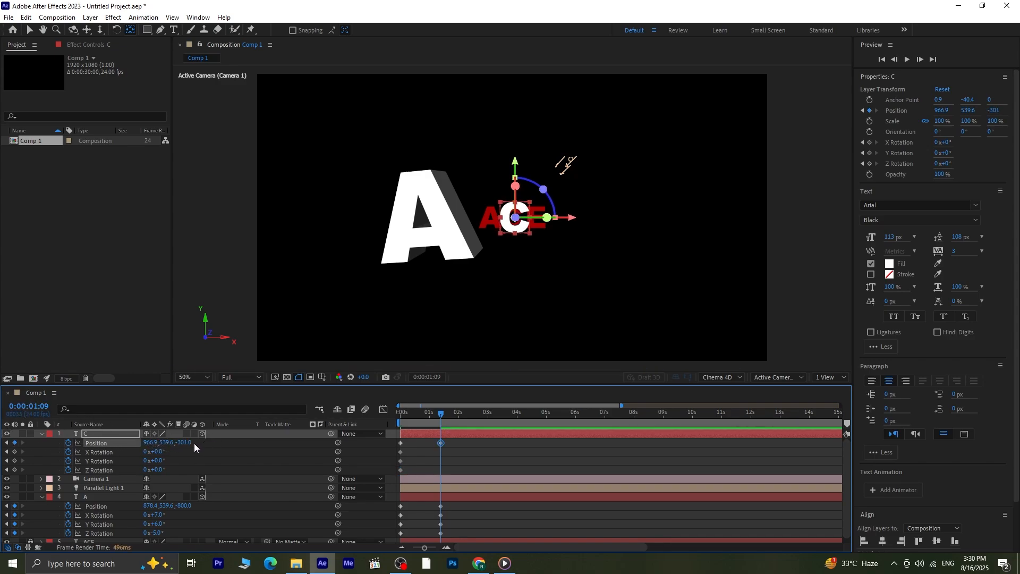
pyautogui.moveTo(184, 445); pyautogui.dragTo(48, 430)
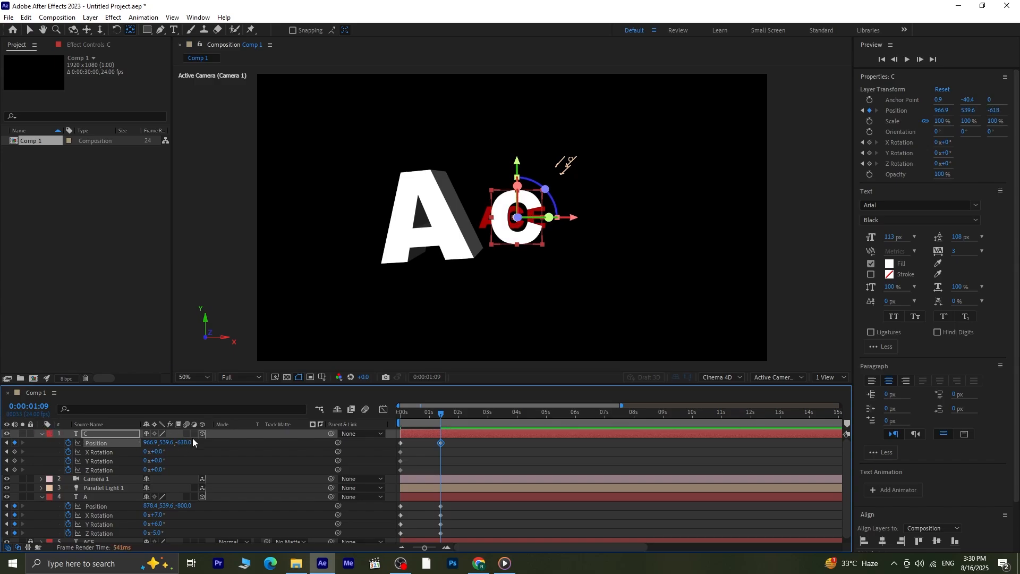
pyautogui.moveTo(188, 446); pyautogui.dragTo(99, 445)
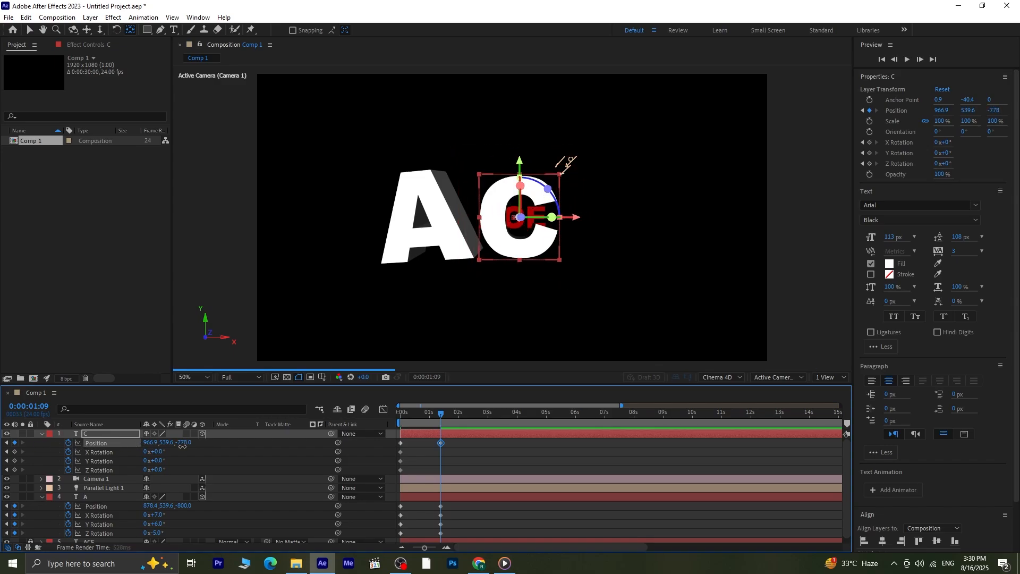
pyautogui.moveTo(180, 448); pyautogui.dragTo(171, 449)
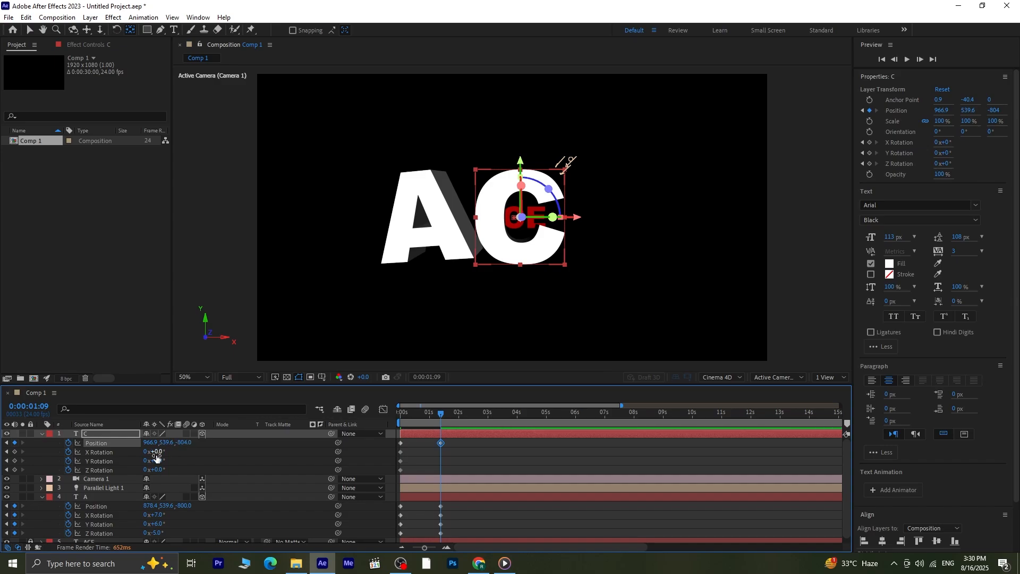
# - Set the C layer's Y rotation to -17° and shift its X and Y position to 977.9, 532.6 at 0:00:01:09
pyautogui.moveTo(159, 460); pyautogui.dragTo(152, 445)
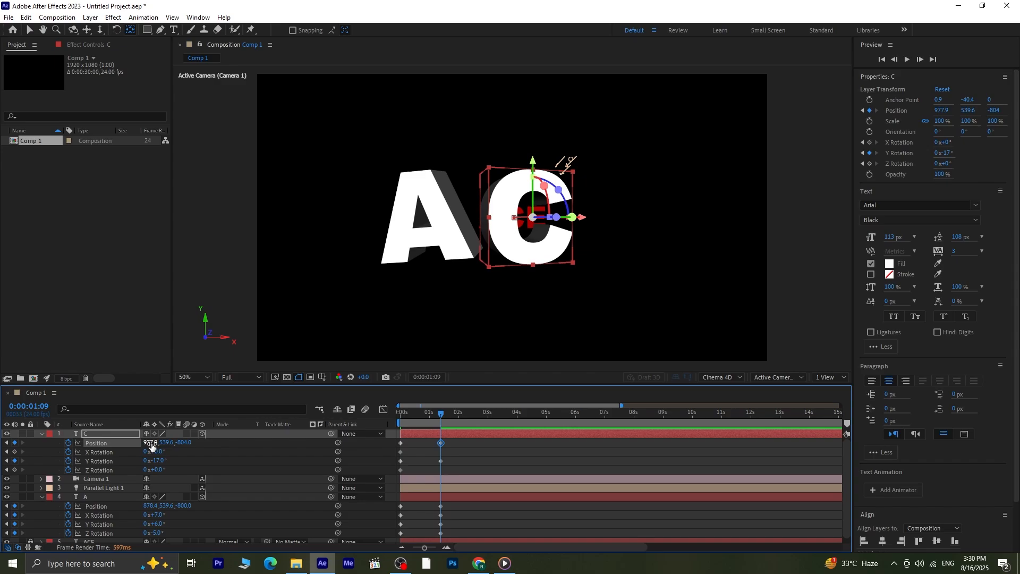
pyautogui.moveTo(165, 443); pyautogui.dragTo(160, 444)
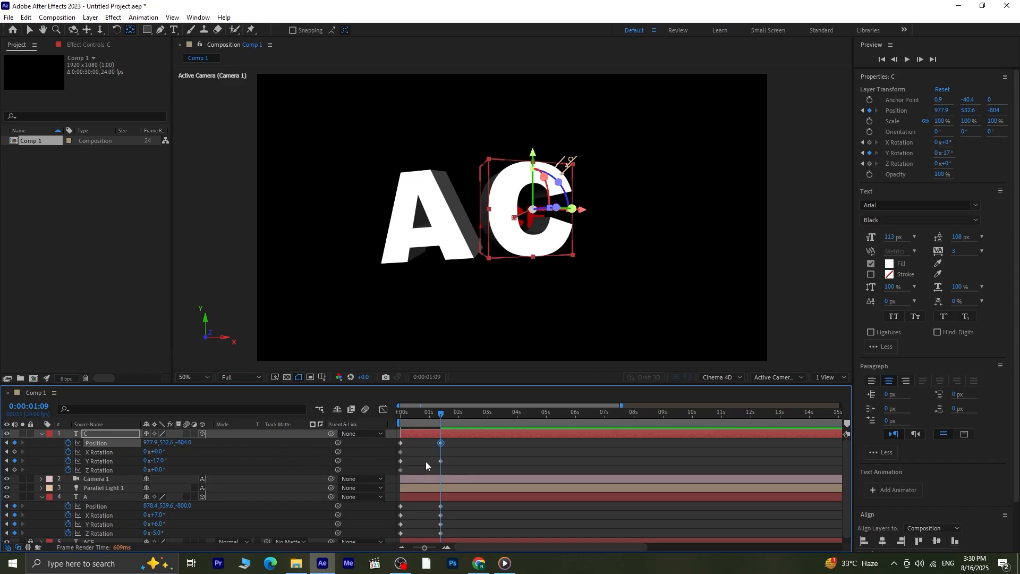
pyautogui.click(480, 463)
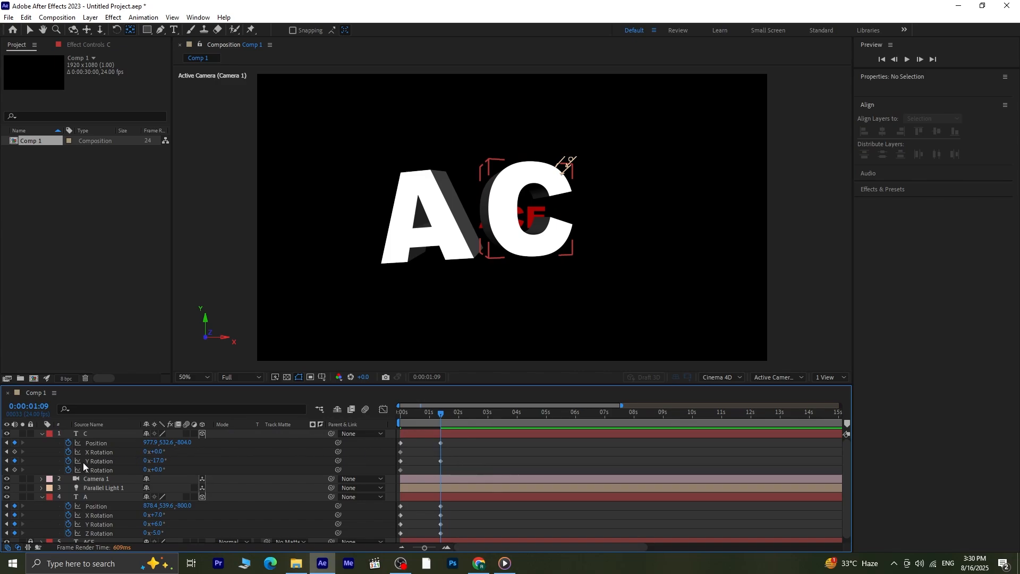
# - Keyframe the C layer's X rotation at 0° and Z rotation at -3° at 0:00:01:09
pyautogui.moveTo(158, 452); pyautogui.dragTo(159, 452)
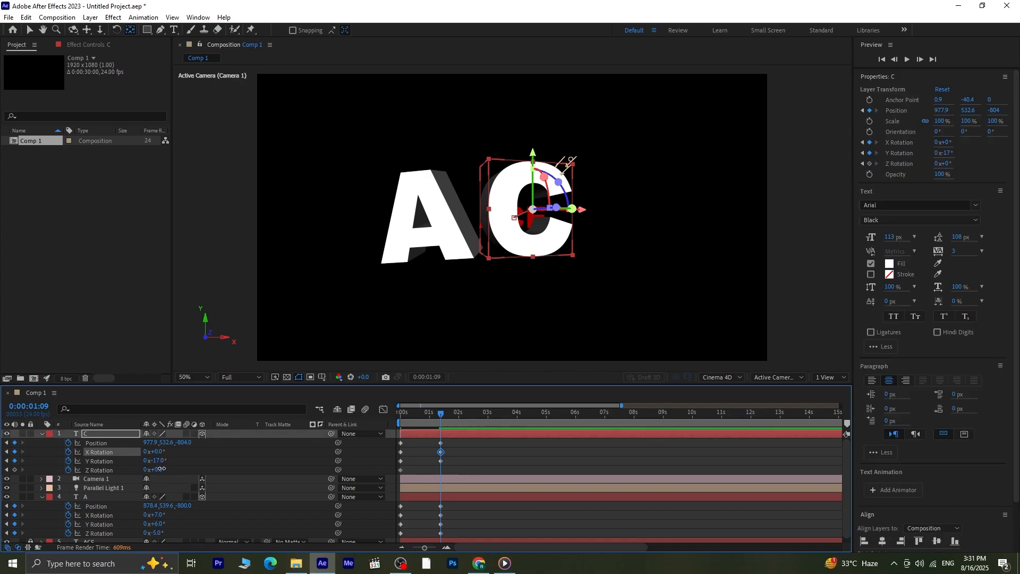
pyautogui.moveTo(162, 469); pyautogui.dragTo(157, 470)
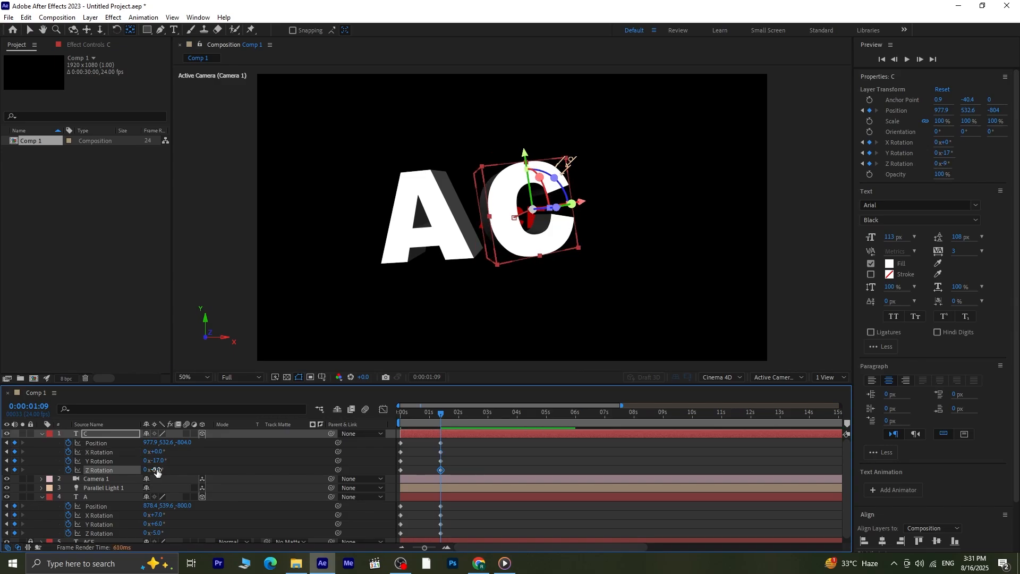
pyautogui.click(157, 469)
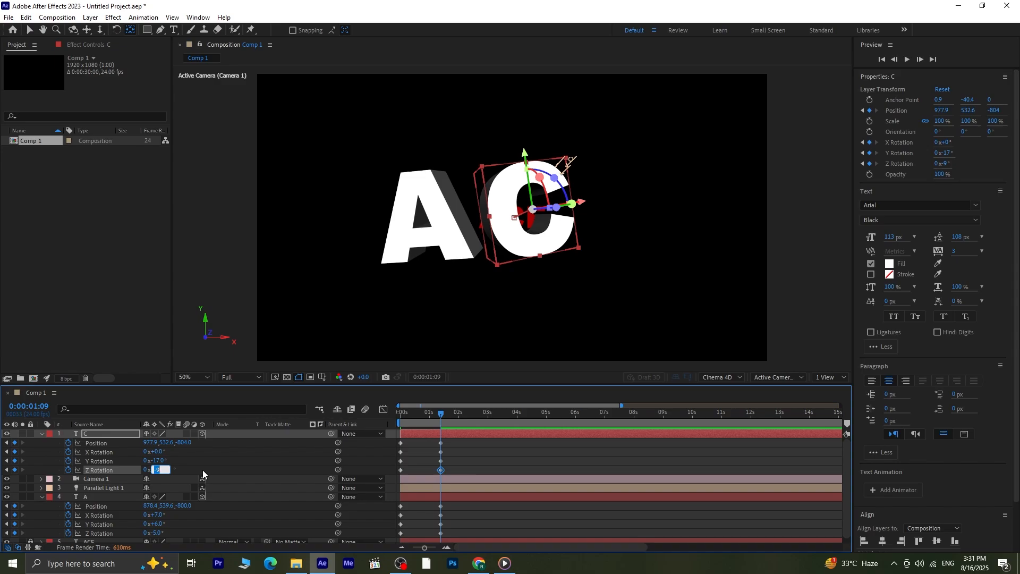
pyautogui.write('-3')
pyautogui.press('Return')
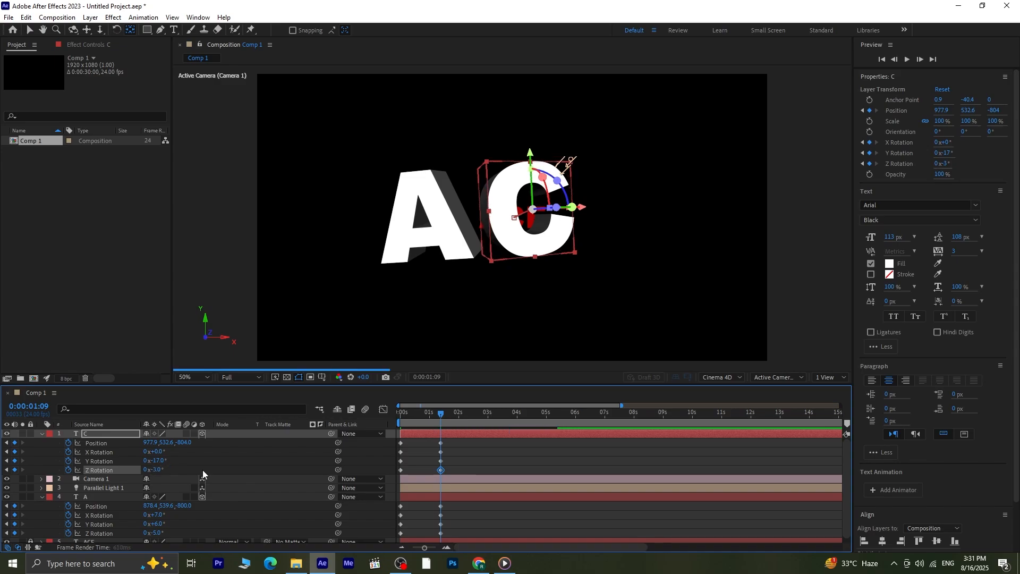
pyautogui.click(462, 456)
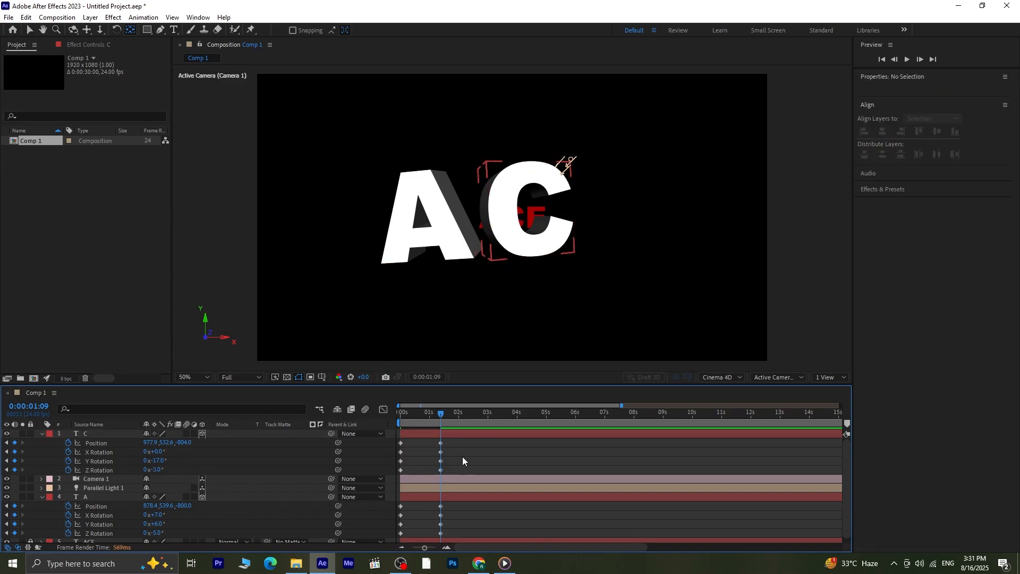
# - At 0:00:00:00, add a white text layer reading E near the red E and center its anchor point in the letter
pyautogui.moveTo(437, 413); pyautogui.dragTo(310, 435)
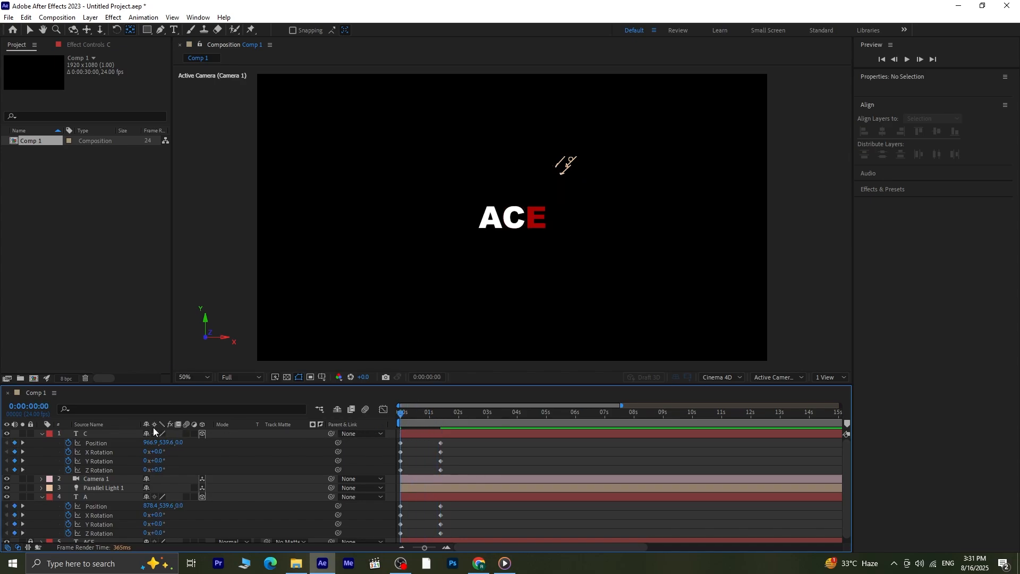
pyautogui.click(174, 30)
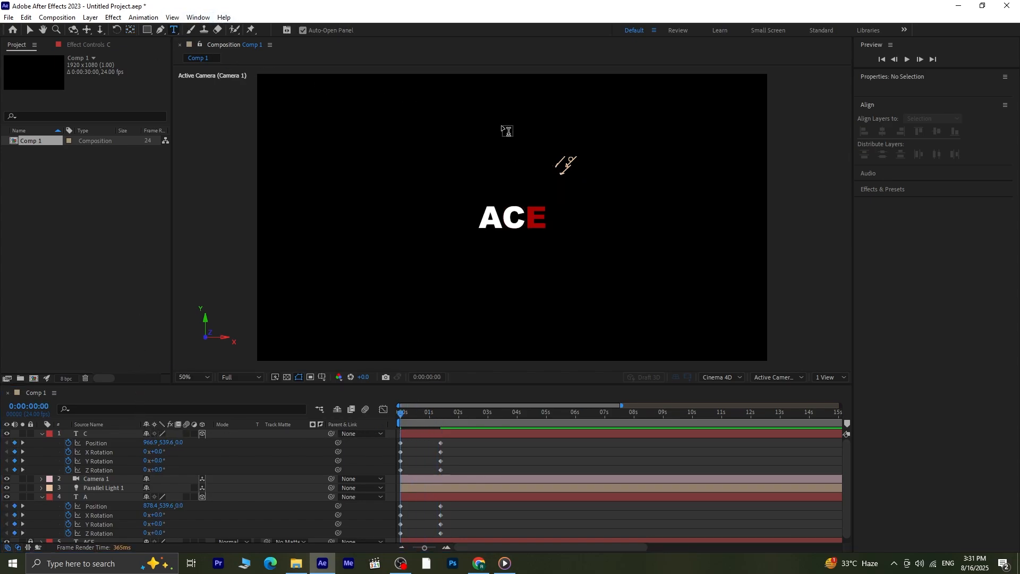
pyautogui.doubleClick(537, 218)
pyautogui.click(530, 212)
pyautogui.write('E')
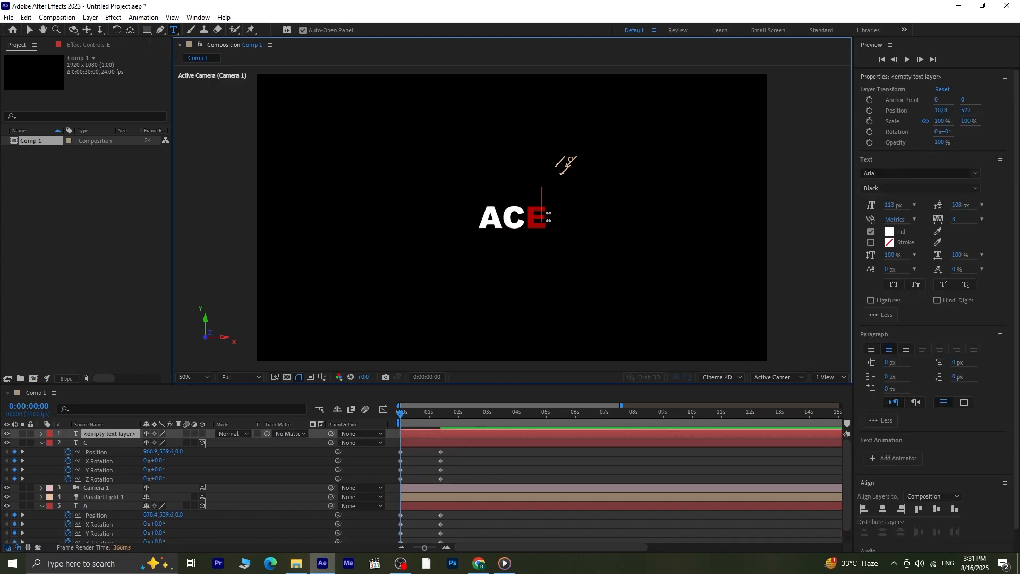
pyautogui.click(30, 30)
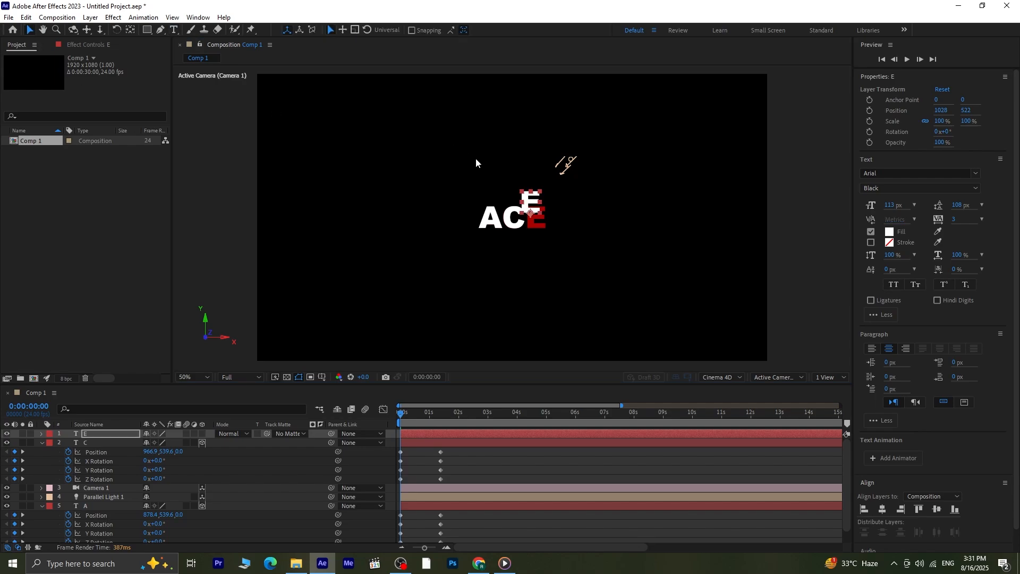
pyautogui.click(131, 30)
pyautogui.hotkey('ctrl', 'alt', 'Home')
pyautogui.press('capslock')
pyautogui.press('capslock')
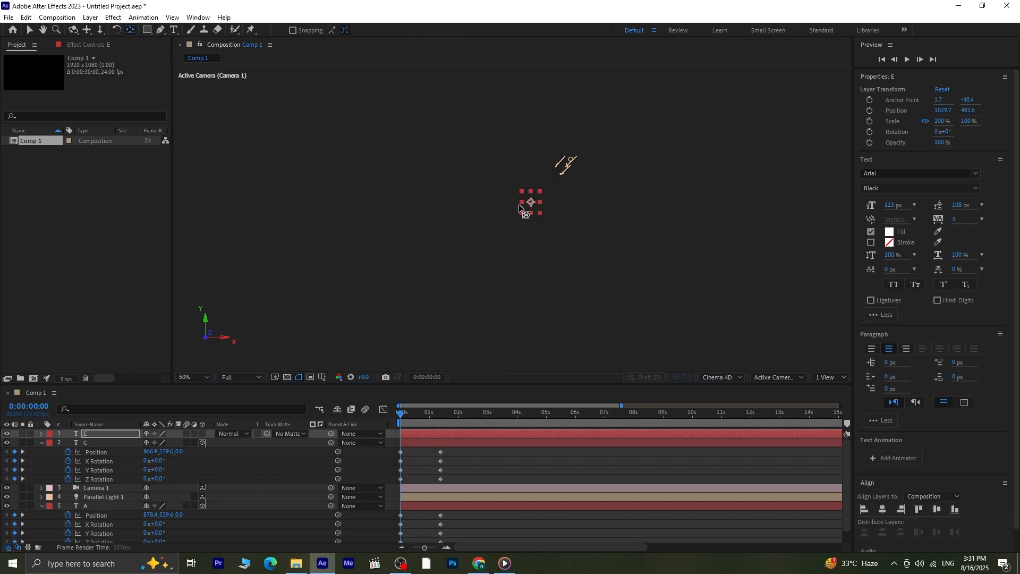
# - Nudge the white E over the red E, to position 1053.7, 537.6
pyautogui.press('v')
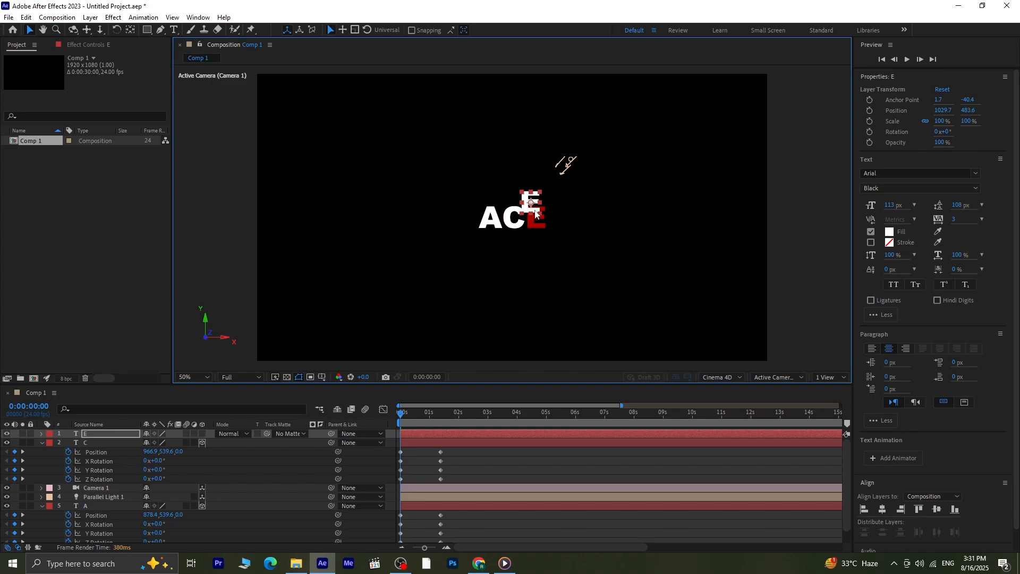
pyautogui.press('Down')
pyautogui.press('Down')
pyautogui.press('Down')
pyautogui.press('Down')
pyautogui.press('Down')
pyautogui.press('Down')
pyautogui.press('Down')
pyautogui.press('Down')
pyautogui.press('Down')
pyautogui.press('Down')
pyautogui.press('Down')
pyautogui.press('Down')
pyautogui.press('Down')
pyautogui.press('Down')
pyautogui.press('Down')
pyautogui.press('Down')
pyautogui.press('Down')
pyautogui.press('Down')
pyautogui.press('Down')
pyautogui.press('Down')
pyautogui.press('Right')
pyautogui.press('Right')
pyautogui.press('Right')
pyautogui.press('Right')
pyautogui.press('Right')
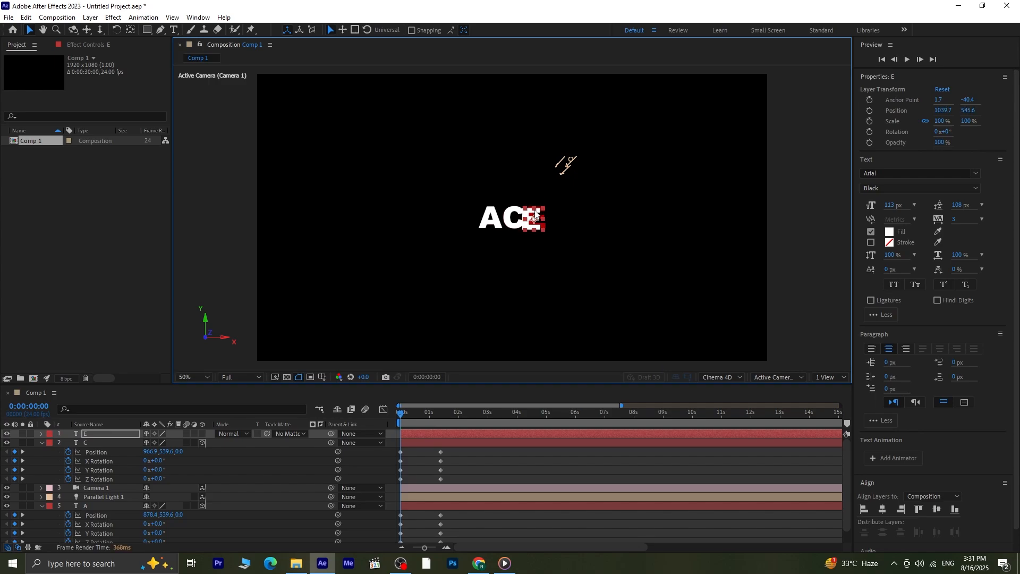
pyautogui.press('Up')
pyautogui.press('Up')
pyautogui.press('Up')
pyautogui.press('Up')
pyautogui.press('Up')
pyautogui.press('Up')
pyautogui.press('Up')
pyautogui.press('Up')
pyautogui.press('Up')
pyautogui.press('Up')
pyautogui.press('Right')
pyautogui.press('Right')
pyautogui.press('Right')
pyautogui.press('Right')
pyautogui.press('Right')
pyautogui.press('Right')
pyautogui.press('Right')
pyautogui.press('Right')
pyautogui.press('Right')
pyautogui.press('Right')
pyautogui.press('Right')
pyautogui.press('Right')
pyautogui.press('Right')
pyautogui.press('Right')
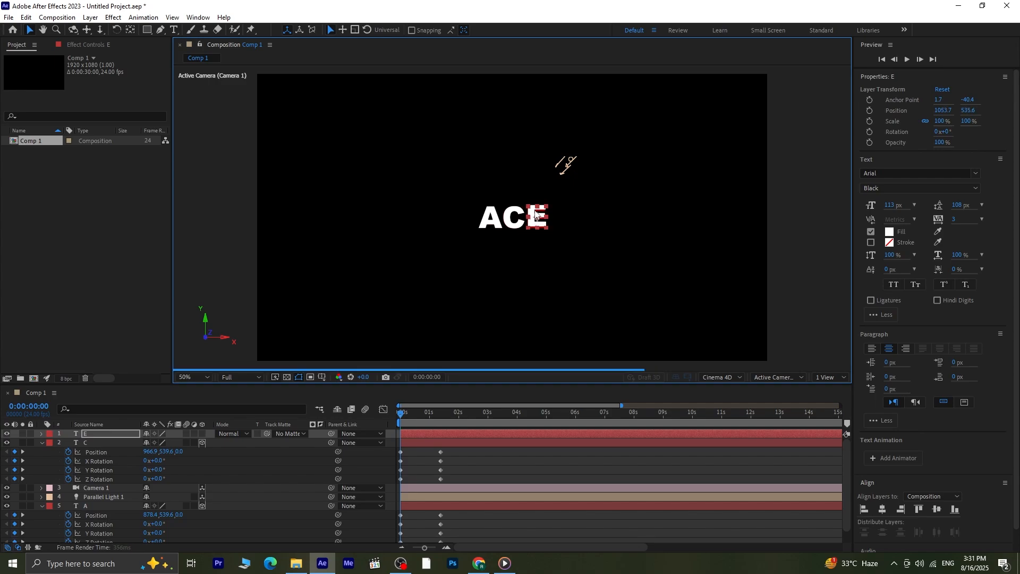
pyautogui.press('Down')
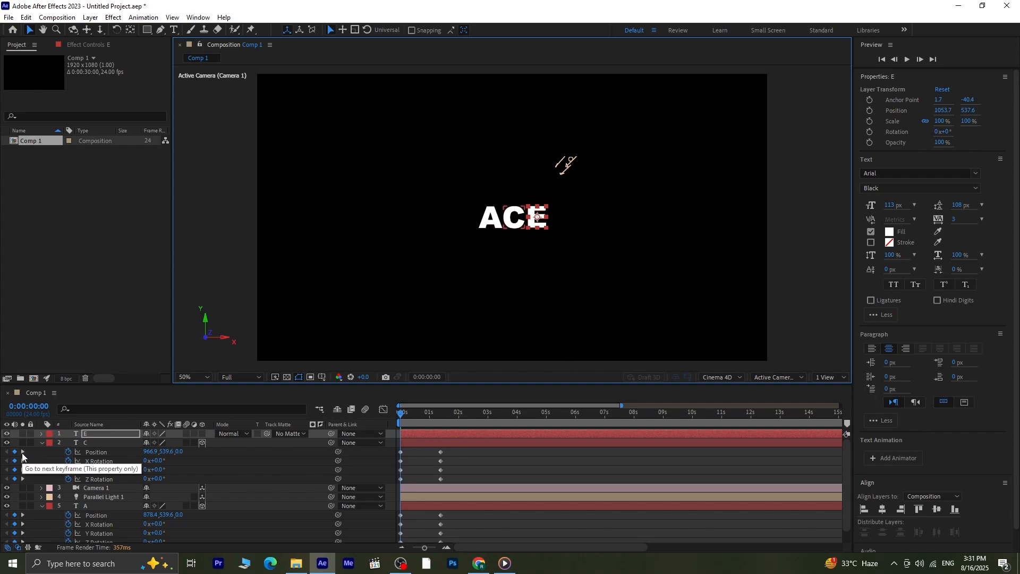
# - Make the E layer 3D and give it an extrusion depth in its geometry options
pyautogui.click(202, 434)
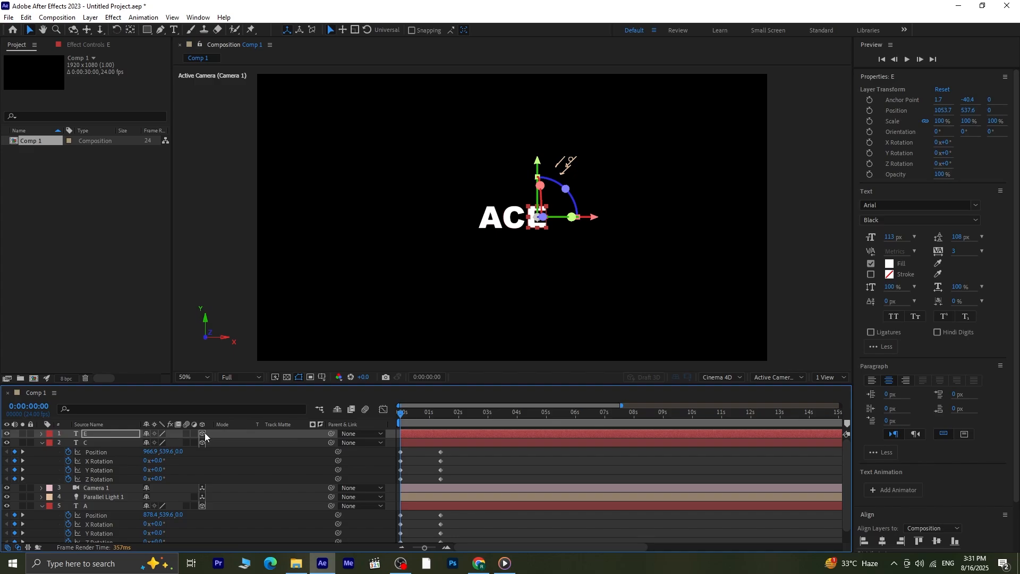
pyautogui.click(42, 434)
pyautogui.click(51, 462)
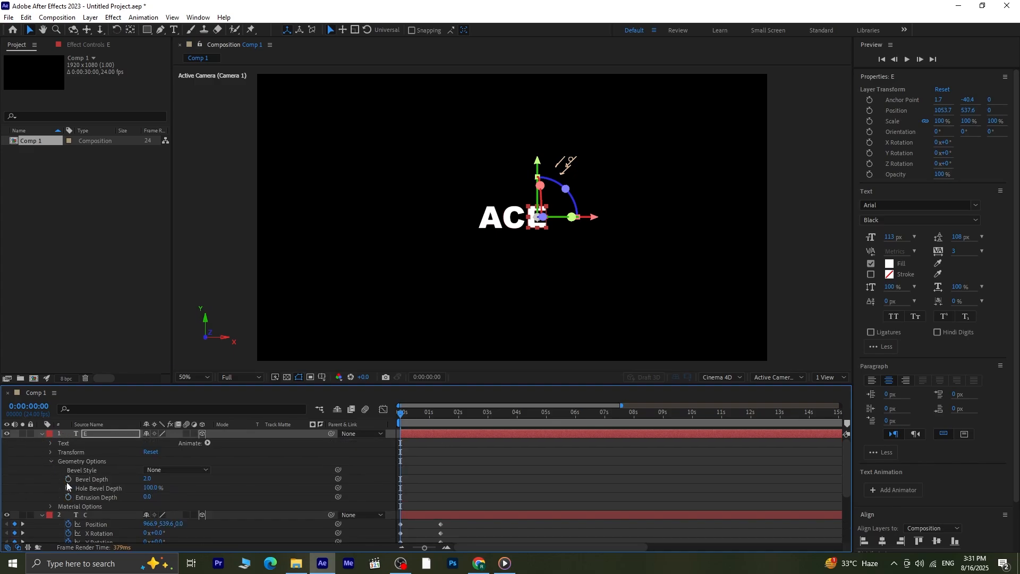
pyautogui.click(148, 497)
pyautogui.press('Return')
# - Keyframe the E layer's Position and X, Y and Z Rotation at 0:00:00:00, and show only its keyframed properties
pyautogui.click(114, 433)
pyautogui.press('p')
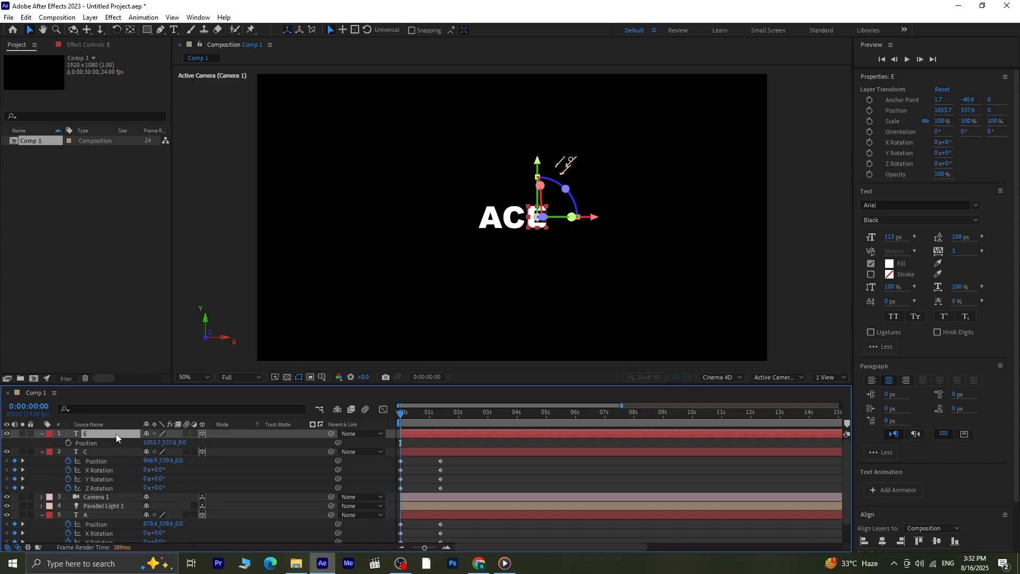
pyautogui.hotkey('shift', 'r')
pyautogui.click(69, 444)
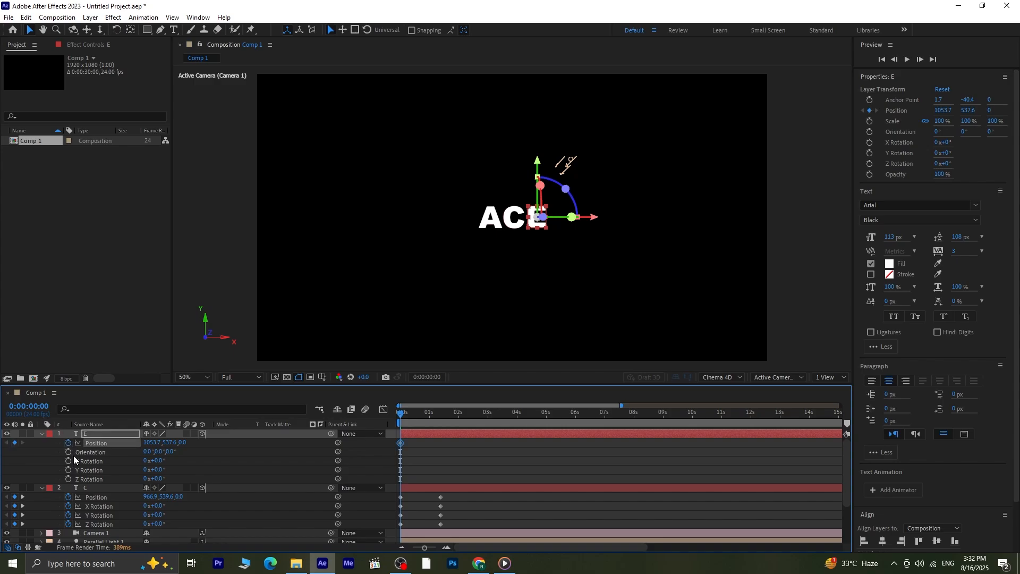
pyautogui.click(69, 460)
pyautogui.click(69, 470)
pyautogui.click(69, 479)
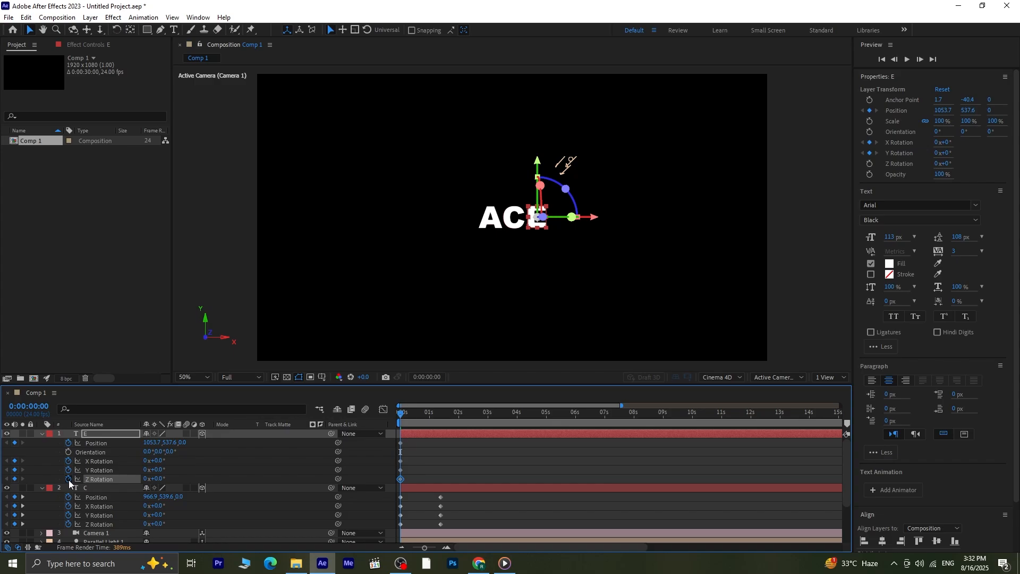
pyautogui.press('u')
# - At the C layer's second keyframe, 0:00:01:09, set the E layer's Z position to -801
pyautogui.click(23, 486)
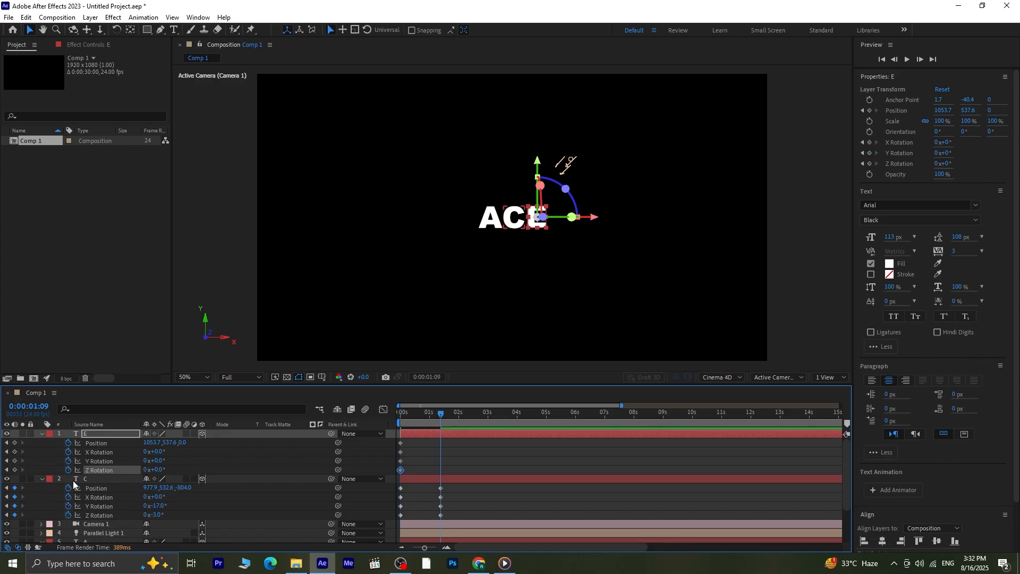
pyautogui.click(187, 441)
pyautogui.write('-304')
pyautogui.press('Return')
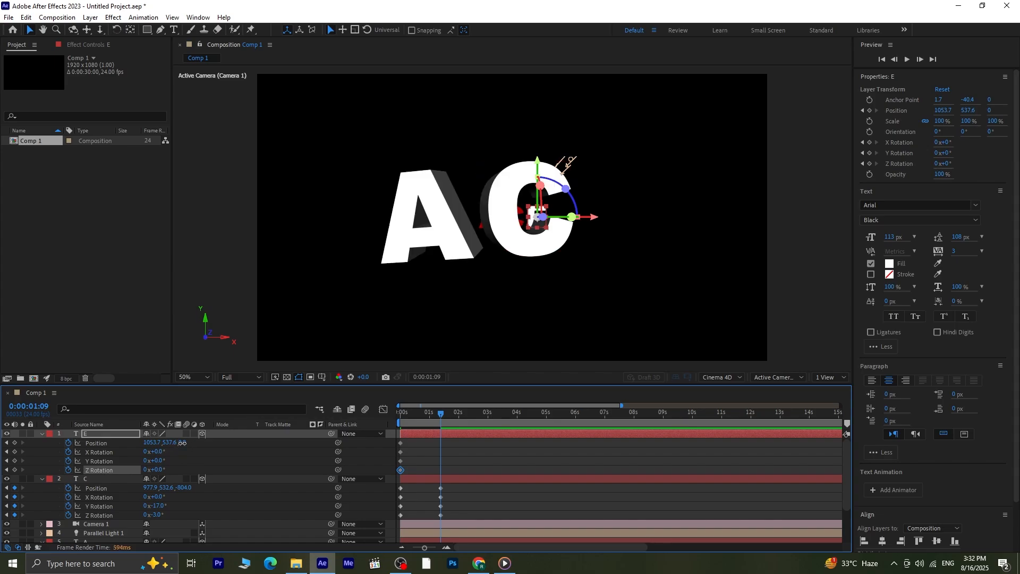
pyautogui.moveTo(189, 442); pyautogui.dragTo(1, 443)
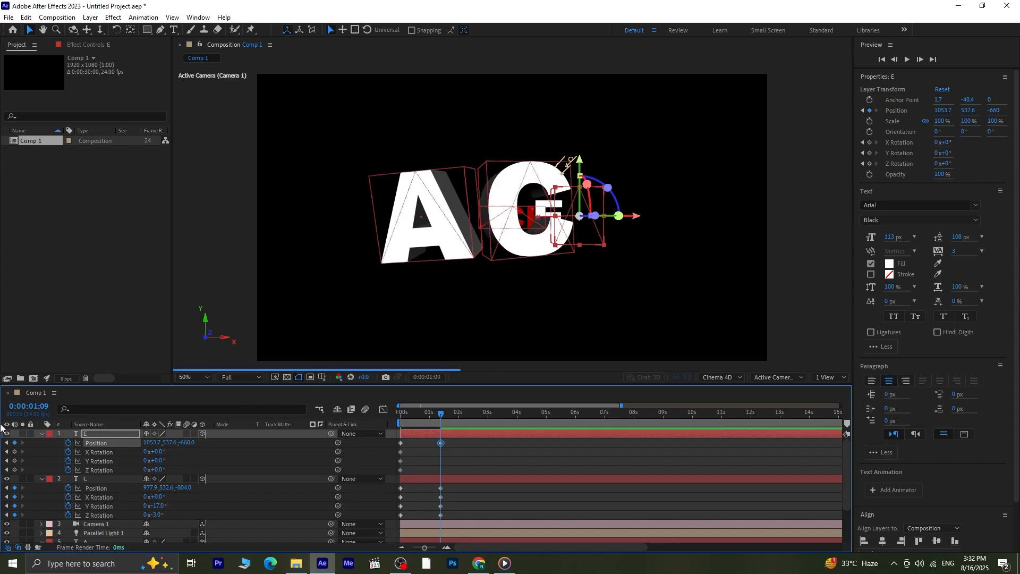
pyautogui.moveTo(200, 445); pyautogui.dragTo(119, 460)
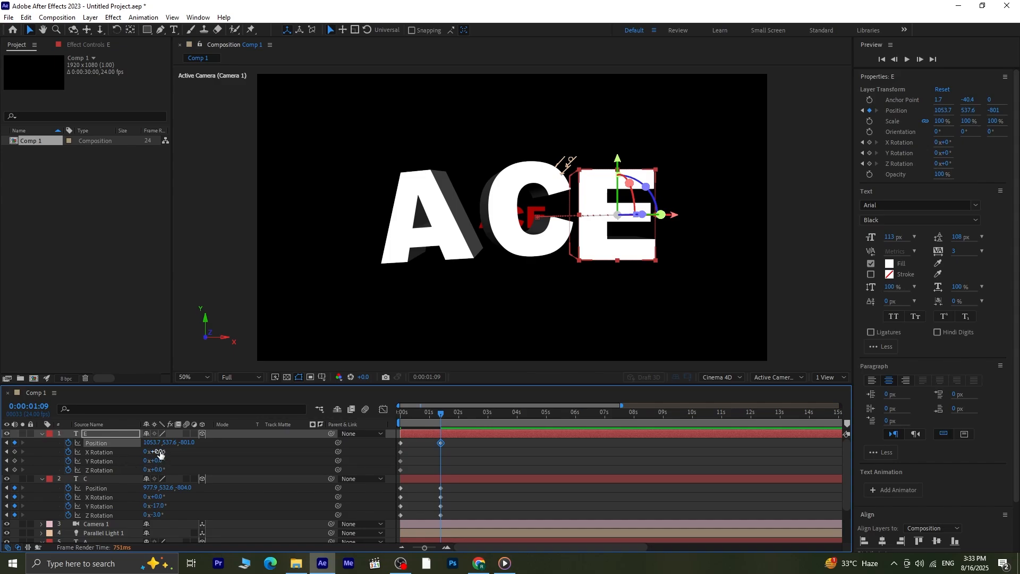
# - At 0:00:01:09, set the E layer's X position to 1055.7, X rotation to 6° and Y rotation to 15°
pyautogui.moveTo(151, 443); pyautogui.dragTo(137, 443)
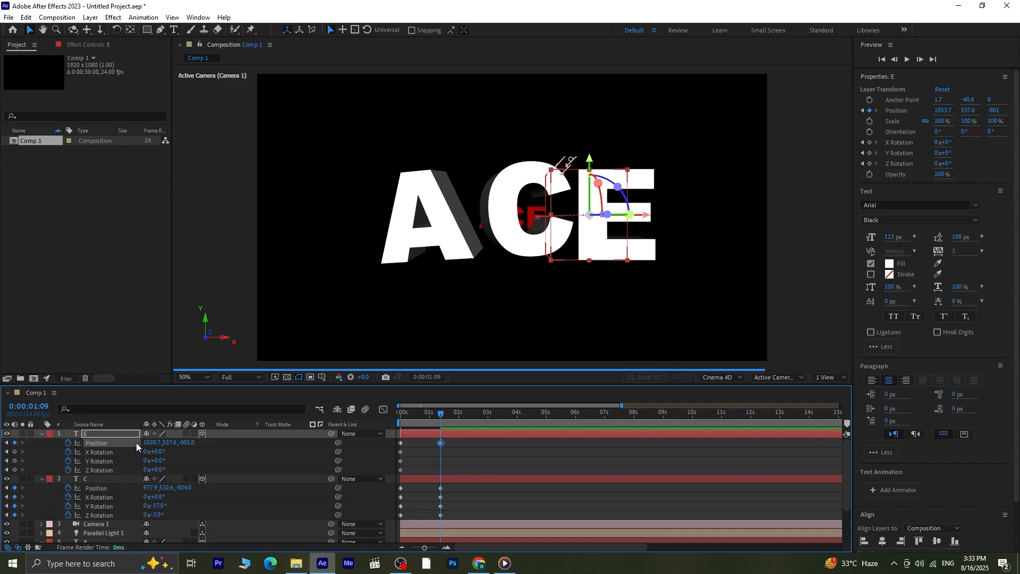
pyautogui.hotkey('ctrl', 'z')
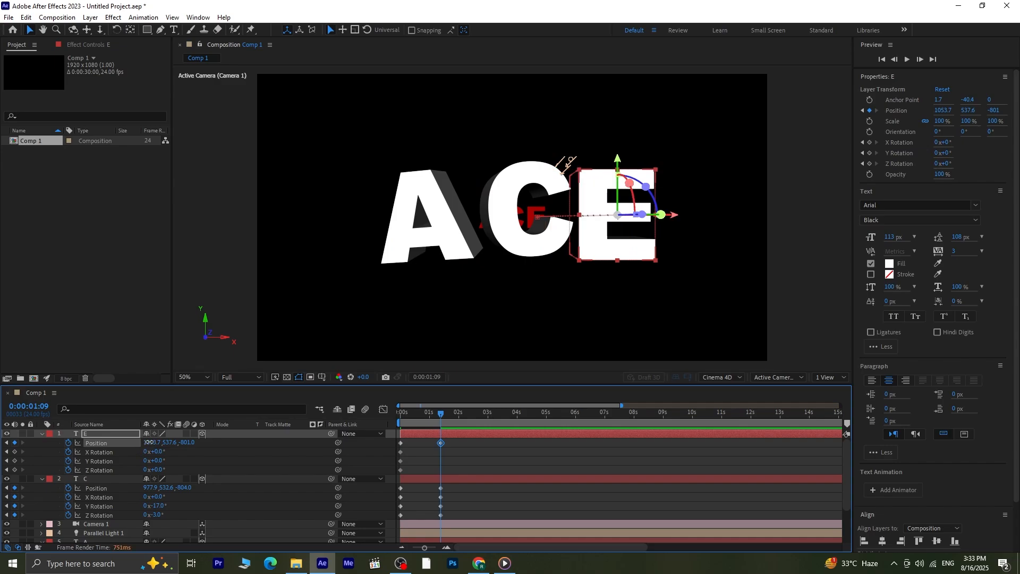
pyautogui.moveTo(148, 443); pyautogui.dragTo(170, 442)
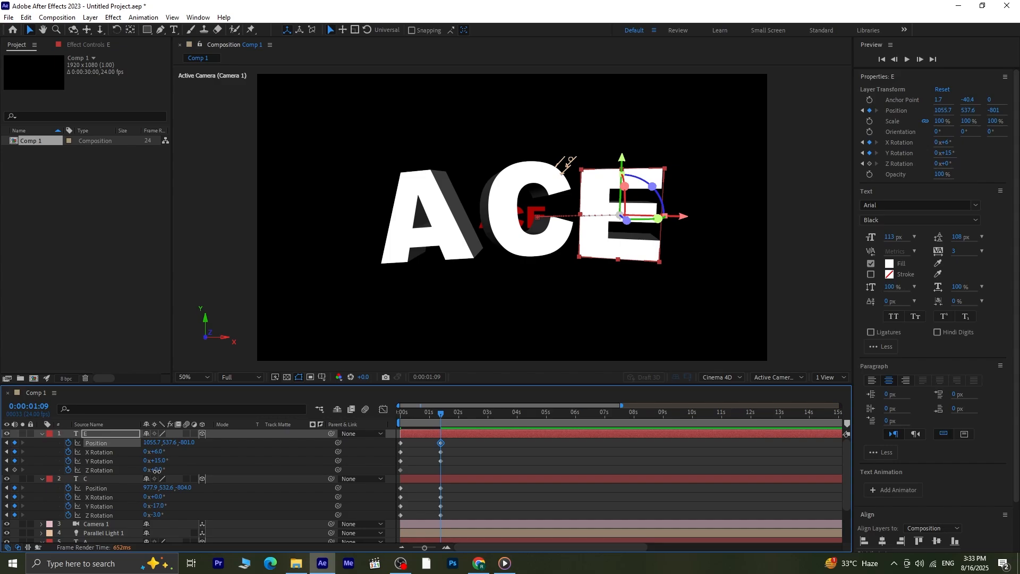
# - Set the E layer's Z rotation to 5° at 0:00:01:09 and deselect the layer
pyautogui.moveTo(157, 470); pyautogui.dragTo(154, 471)
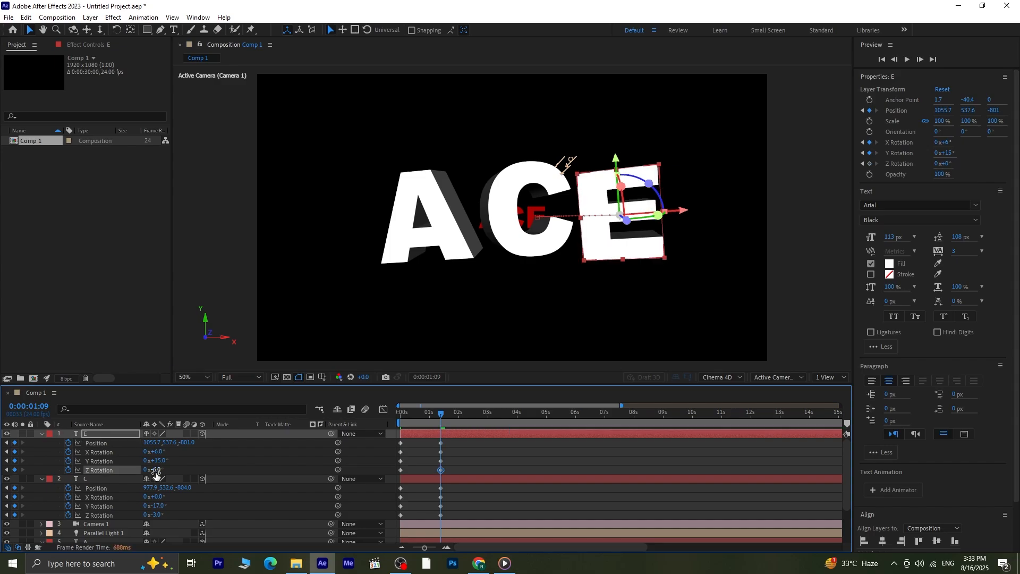
pyautogui.hotkey('ctrl', 'z')
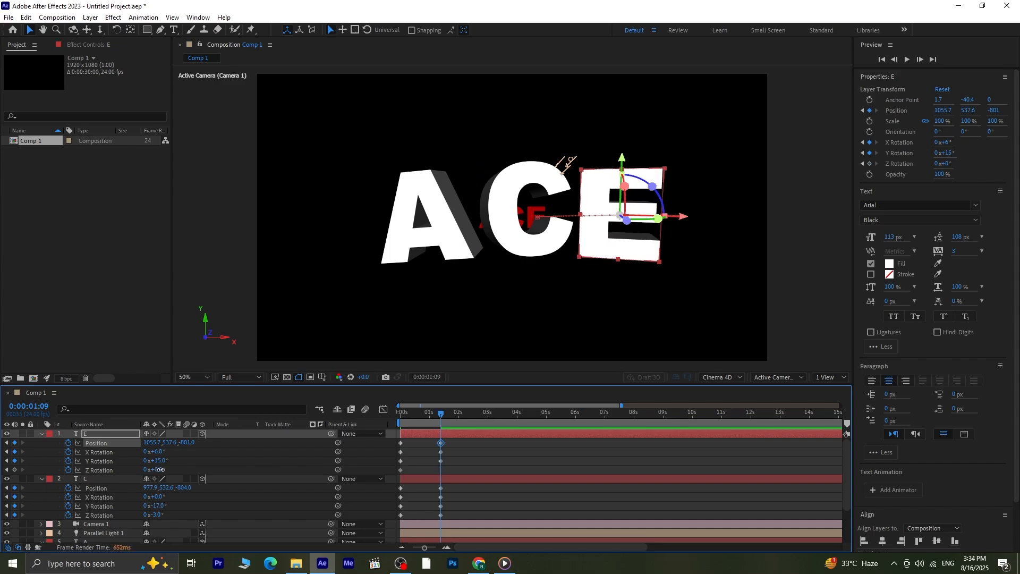
pyautogui.moveTo(159, 469); pyautogui.dragTo(177, 468)
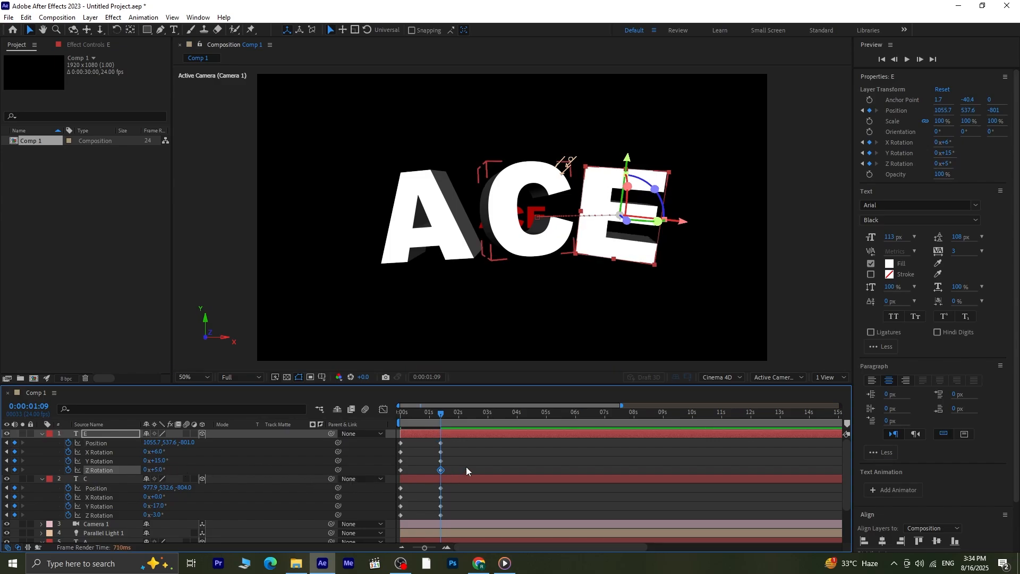
pyautogui.click(488, 456)
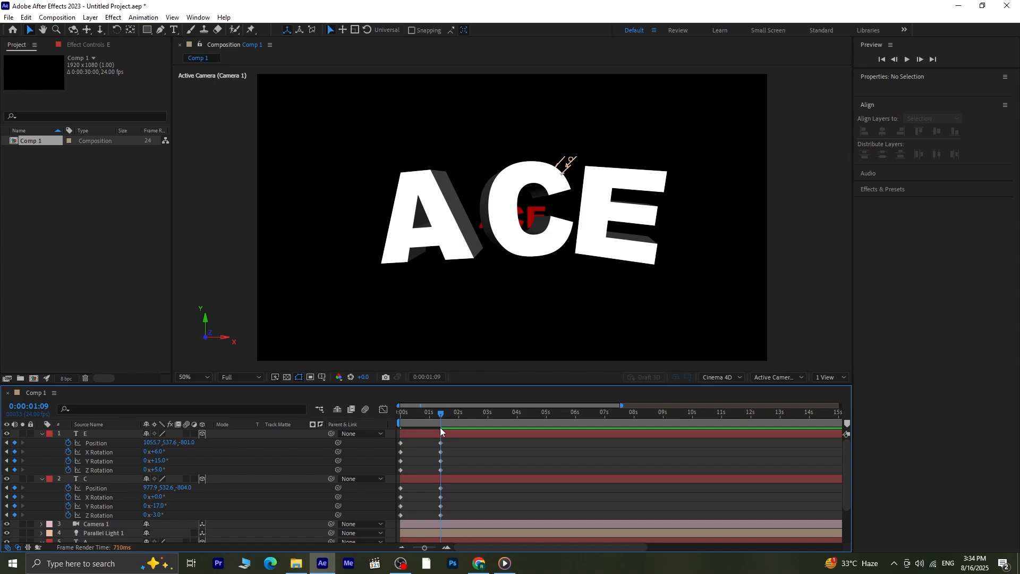
# - Play the animation from the start to check how the three letters fly toward the camera
pyautogui.moveTo(438, 416); pyautogui.dragTo(391, 426)
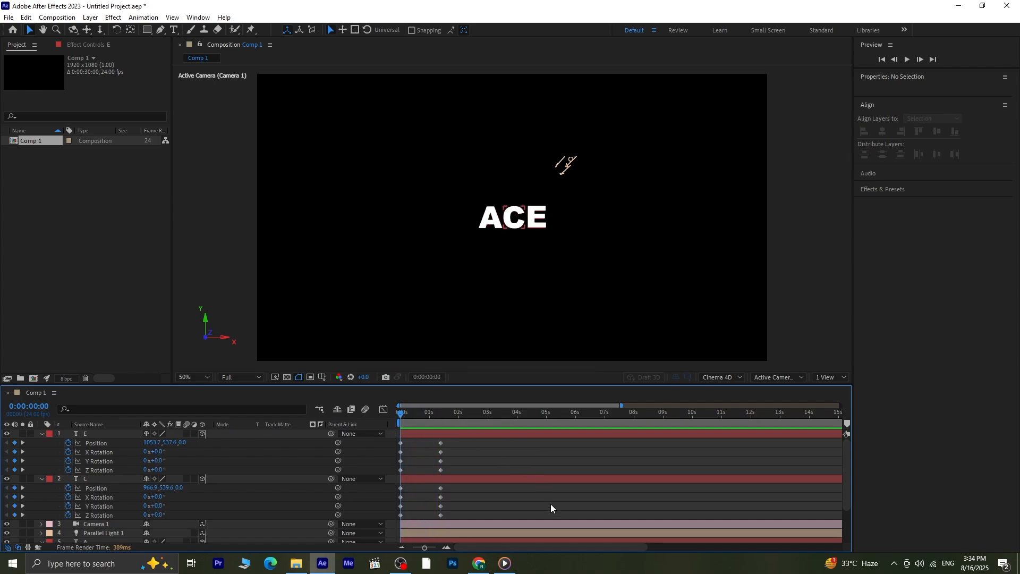
pyautogui.press('space')
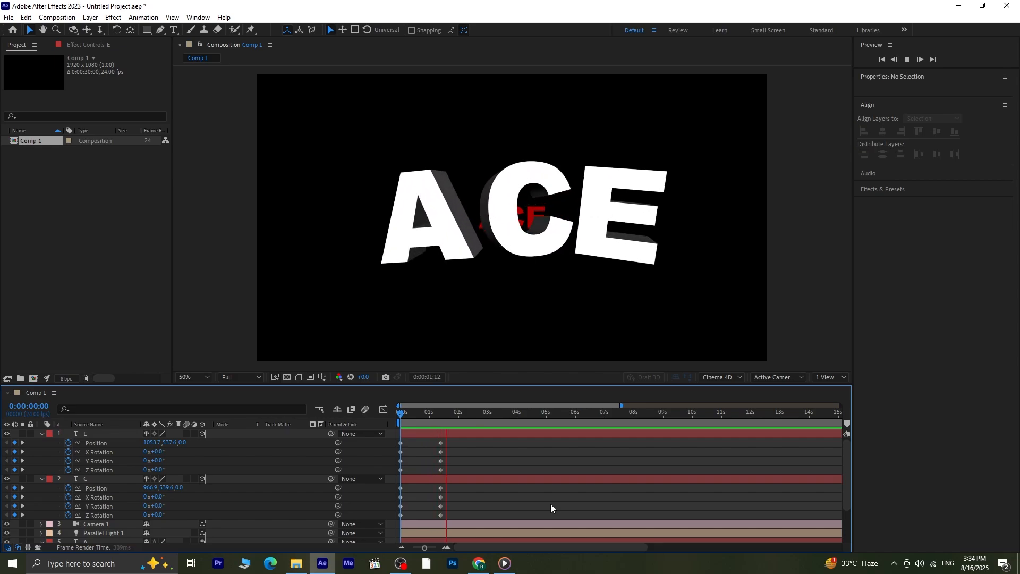
pyautogui.press('space')
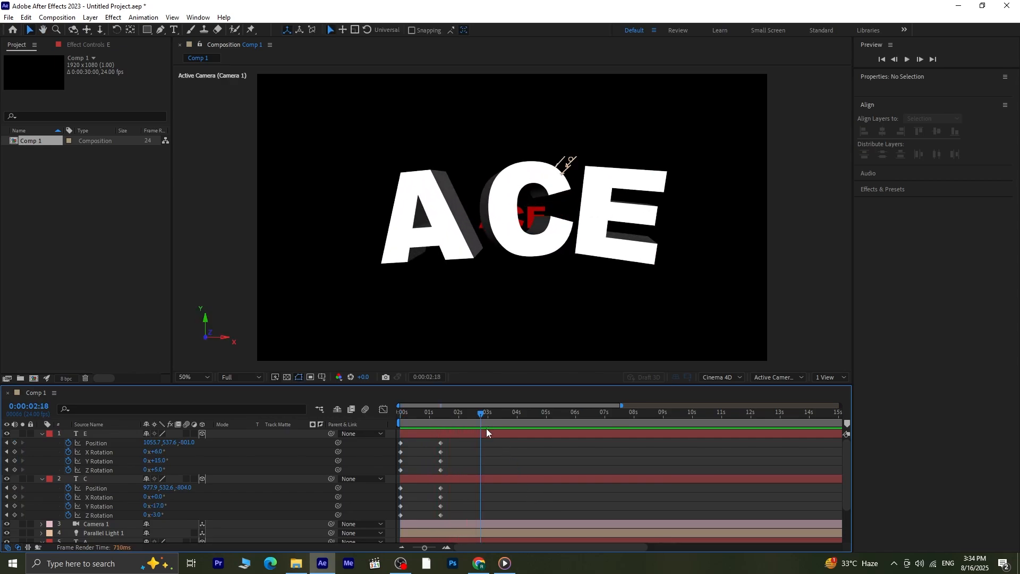
pyautogui.moveTo(477, 415); pyautogui.dragTo(353, 417)
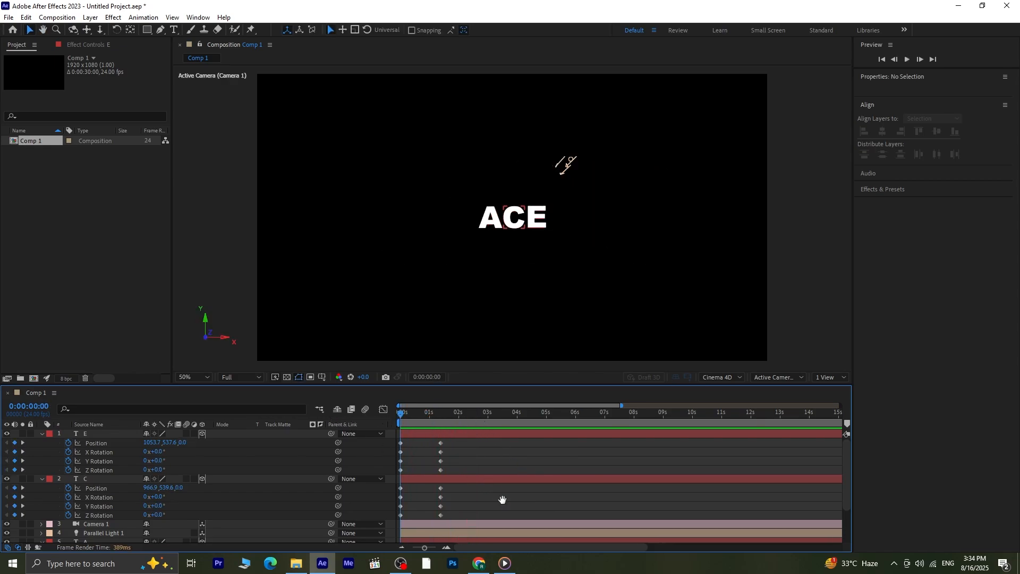
pyautogui.press('space')
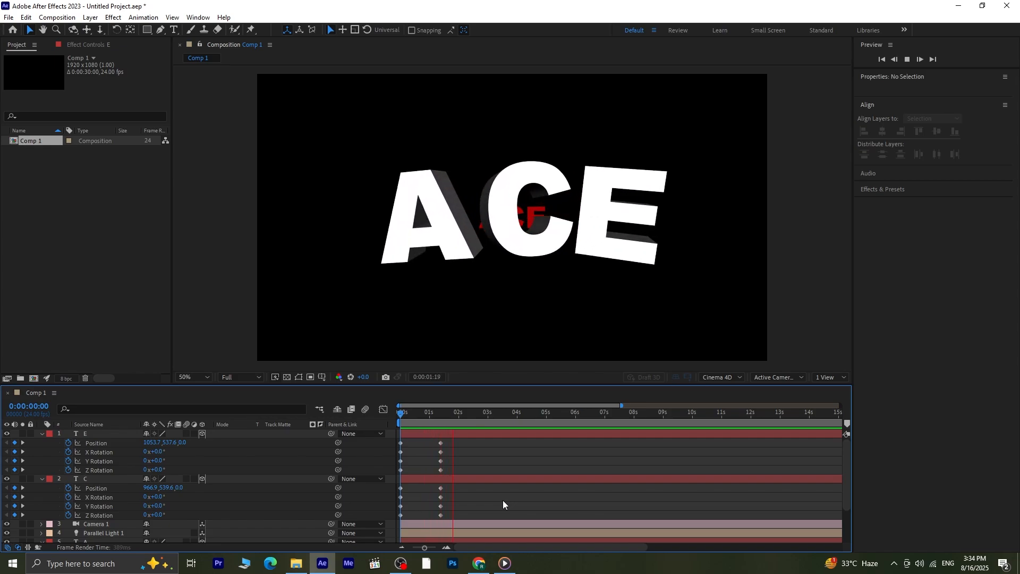
pyautogui.click(476, 422)
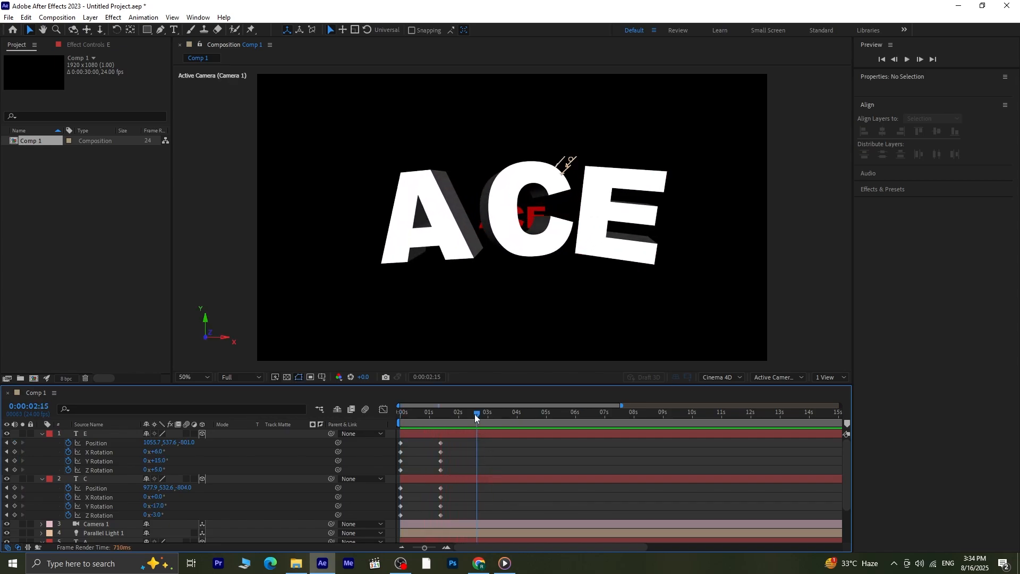
pyautogui.moveTo(475, 418); pyautogui.dragTo(485, 450)
# - Move the A layer up the stack, above the camera and the light and directly below the C layer
pyautogui.scroll(-2, 486, 448)
pyautogui.moveTo(476, 414); pyautogui.dragTo(324, 416)
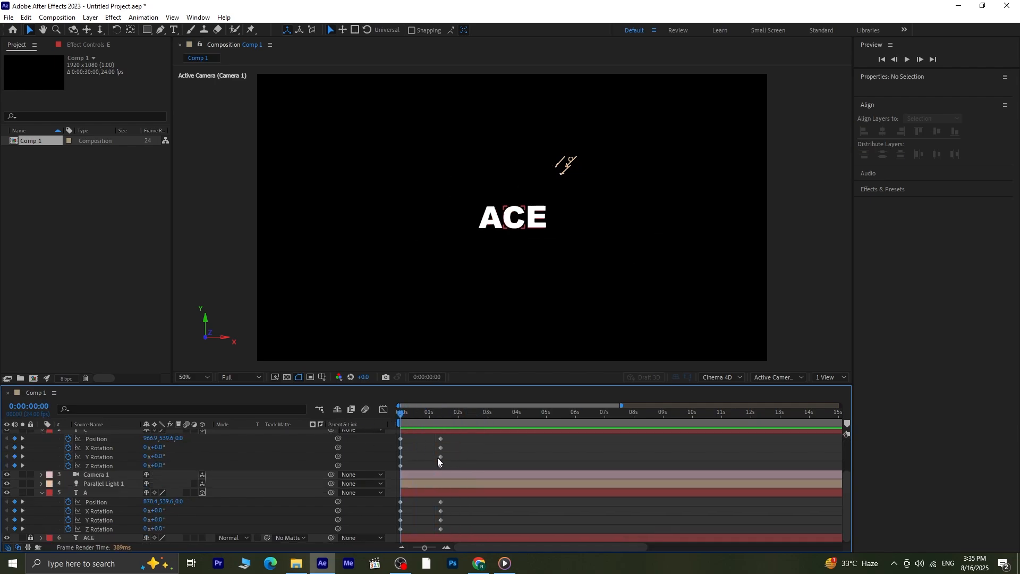
pyautogui.click(97, 493)
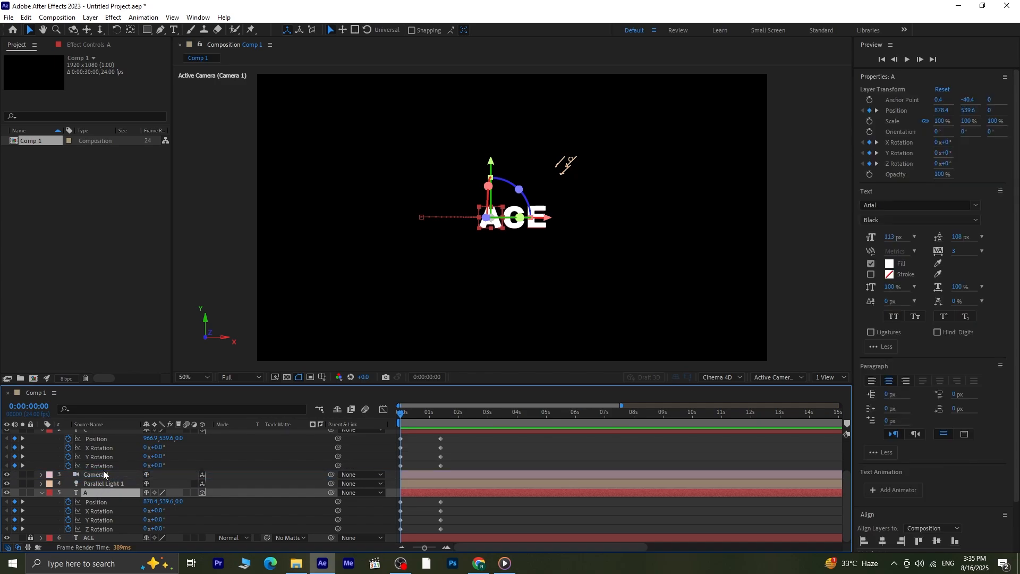
pyautogui.hotkey('ctrl', ']')
pyautogui.hotkey('ctrl', ']')
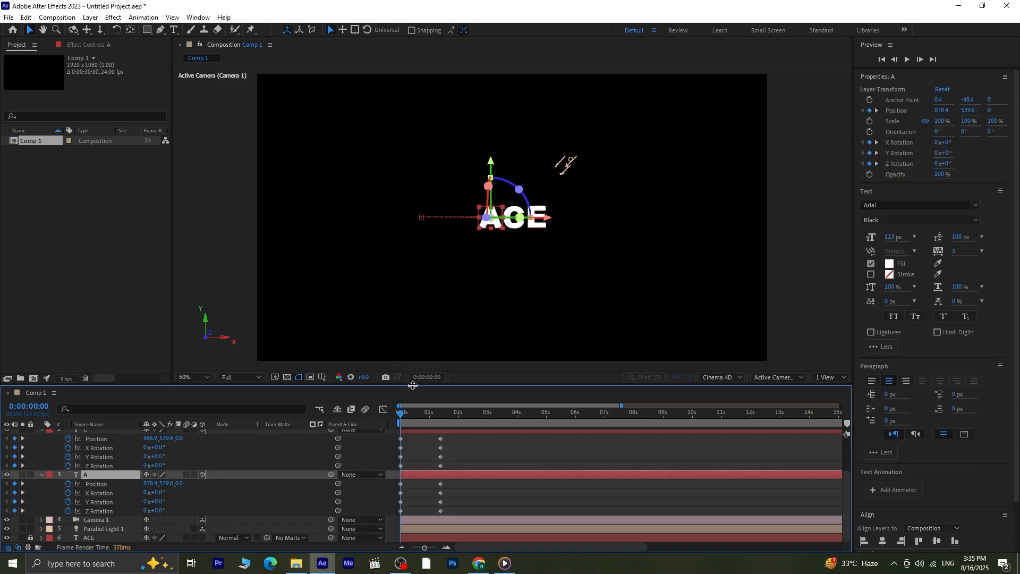
# - Enlarge the timeline area and copy the E layer's starting position and rotation keyframes to 0:00:02:23
pyautogui.moveTo(412, 385); pyautogui.dragTo(487, 370)
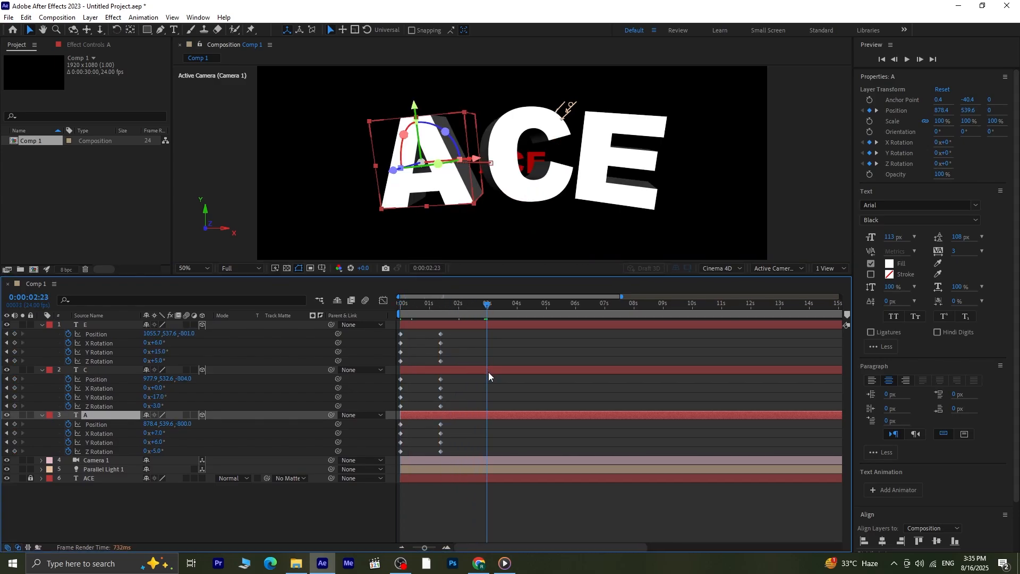
pyautogui.moveTo(394, 366); pyautogui.dragTo(406, 331)
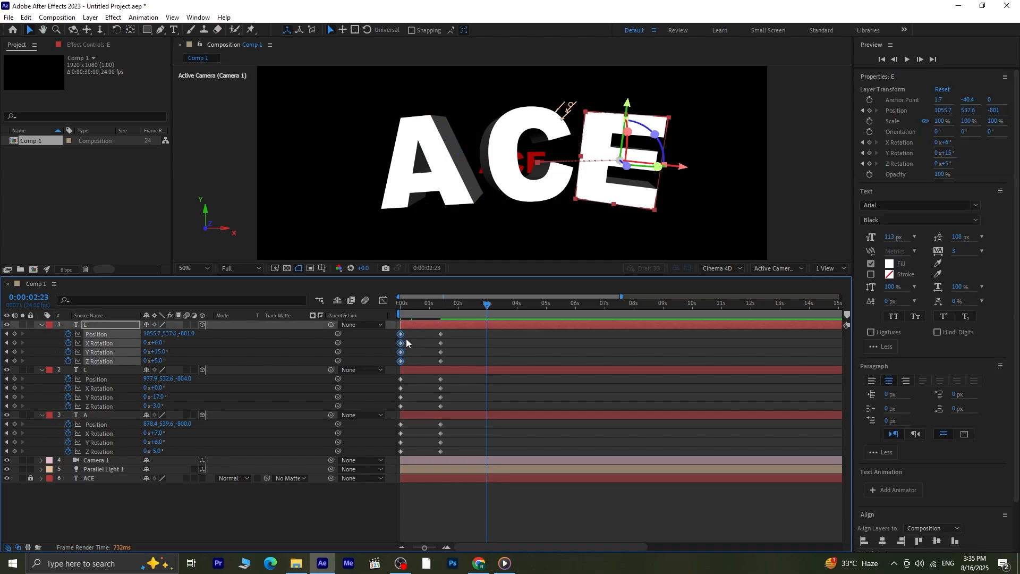
pyautogui.click(476, 349)
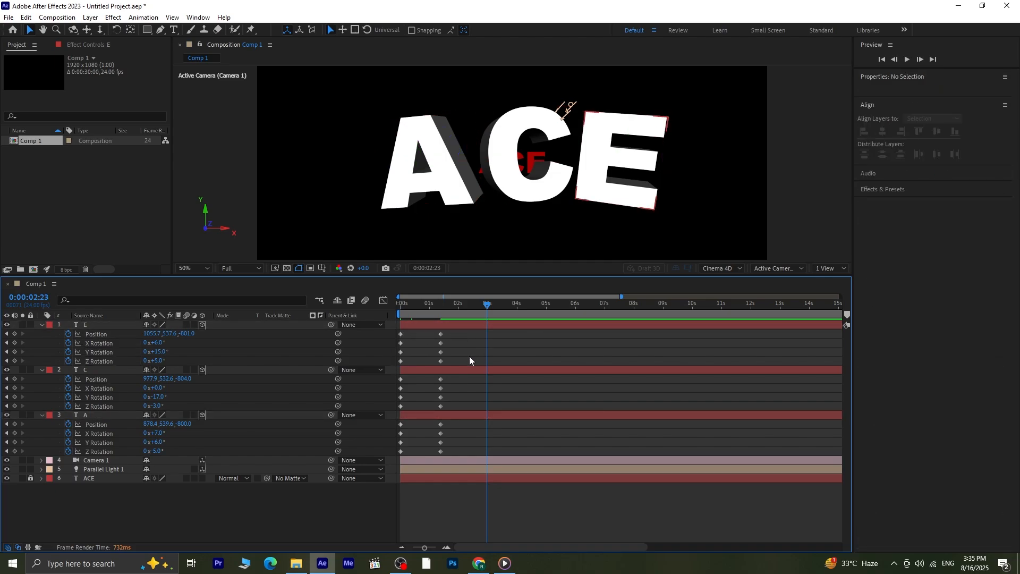
pyautogui.click(479, 328)
pyautogui.hotkey('ctrl', 'v')
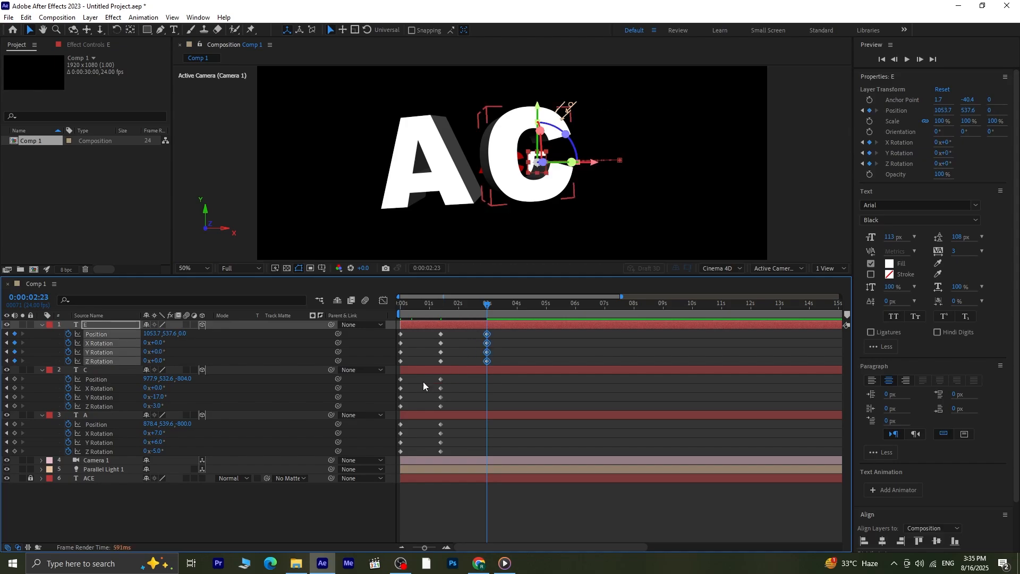
# - Copy the C layer's starting position and rotation keyframes to 0:00:02:23
pyautogui.moveTo(415, 376); pyautogui.dragTo(393, 412)
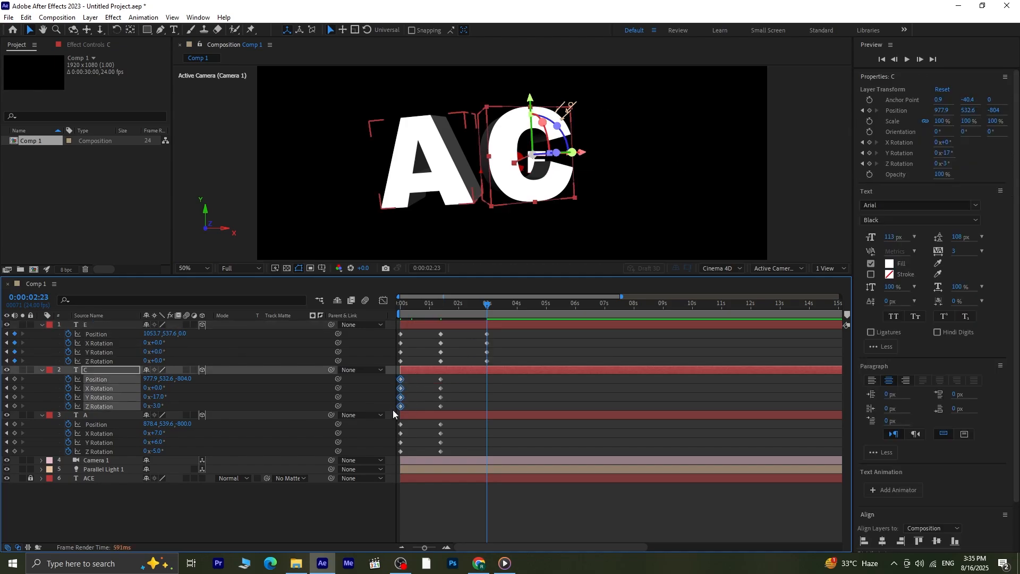
pyautogui.click(484, 368)
pyautogui.hotkey('ctrl', 'v')
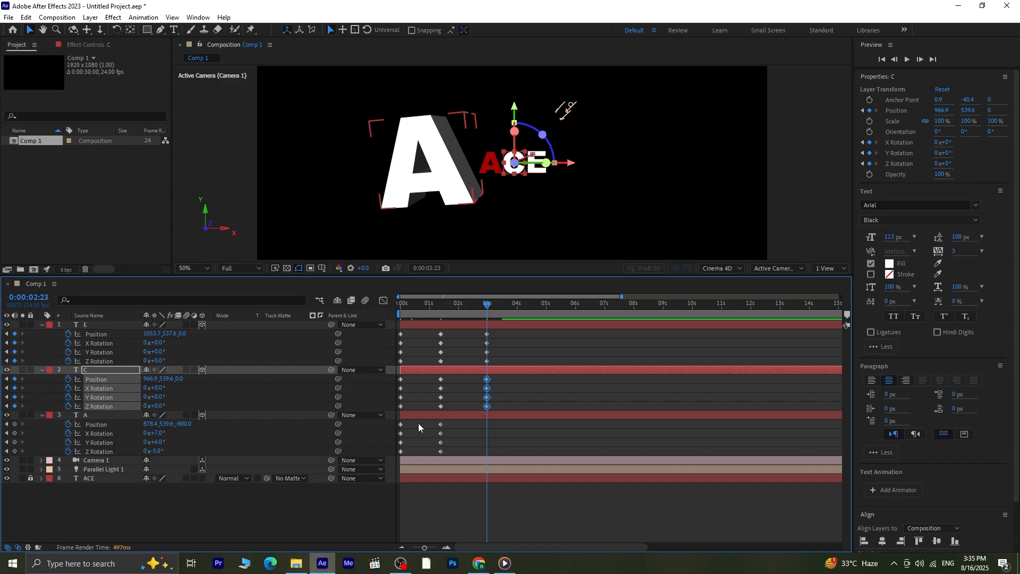
# - Copy the A layer's starting position and rotation keyframes to 0:00:02:23
pyautogui.moveTo(419, 421); pyautogui.dragTo(389, 456)
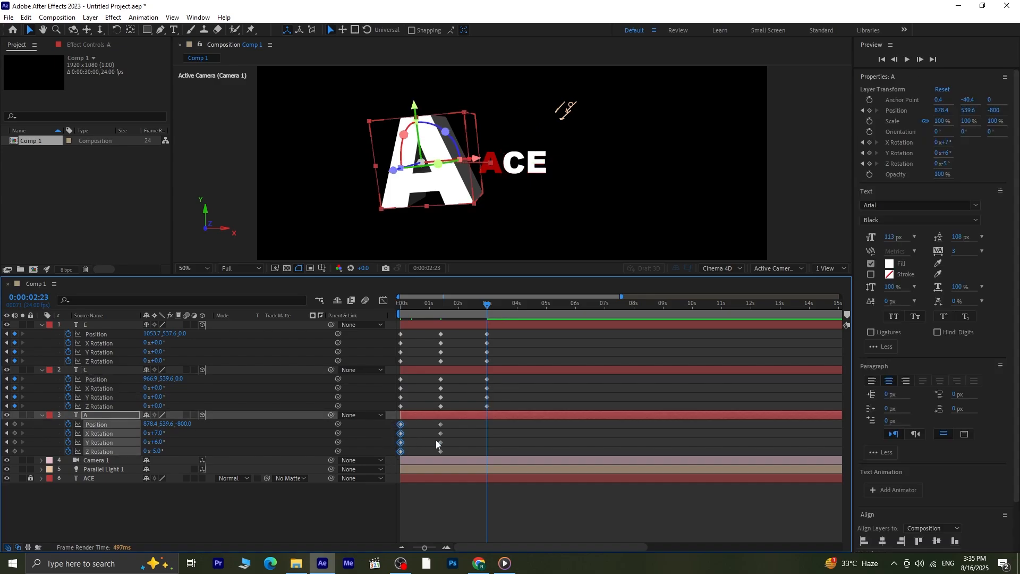
pyautogui.click(483, 412)
pyautogui.click(486, 414)
pyautogui.hotkey('ctrl', 'v')
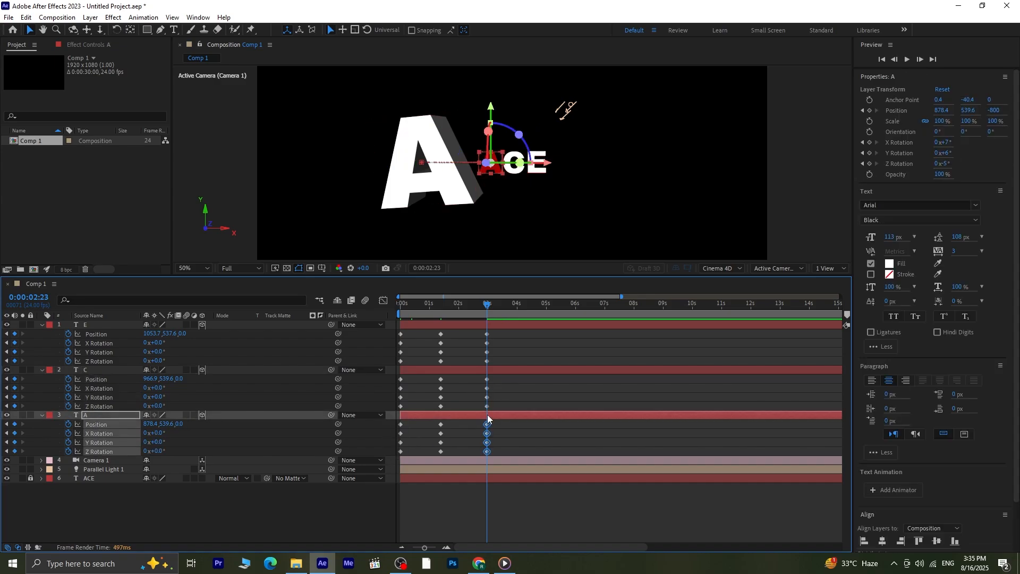
# - Play the animation from the start to check how the three letters fly out and return
pyautogui.moveTo(473, 311); pyautogui.dragTo(355, 334)
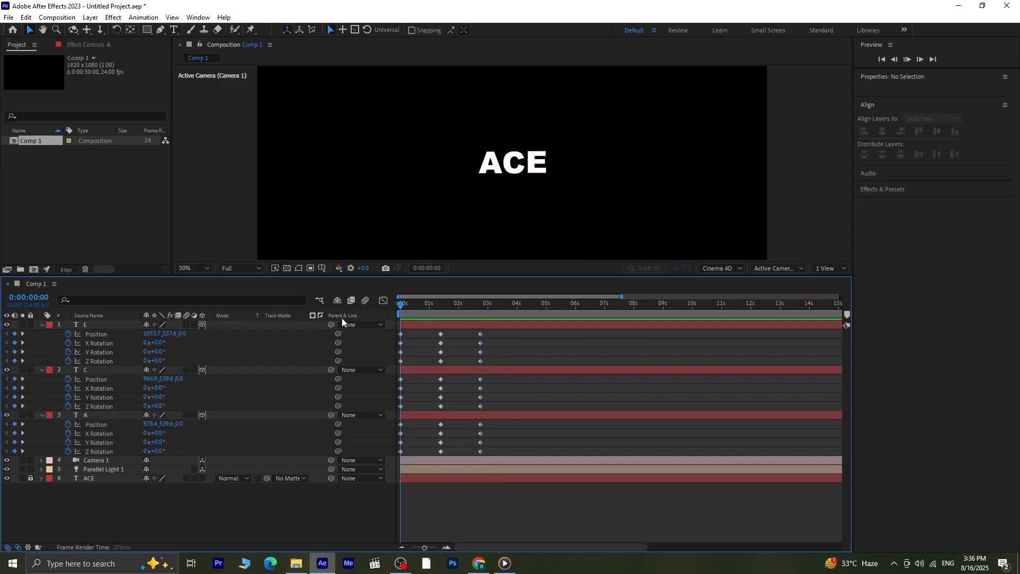
pyautogui.press('space')
pyautogui.press('c')
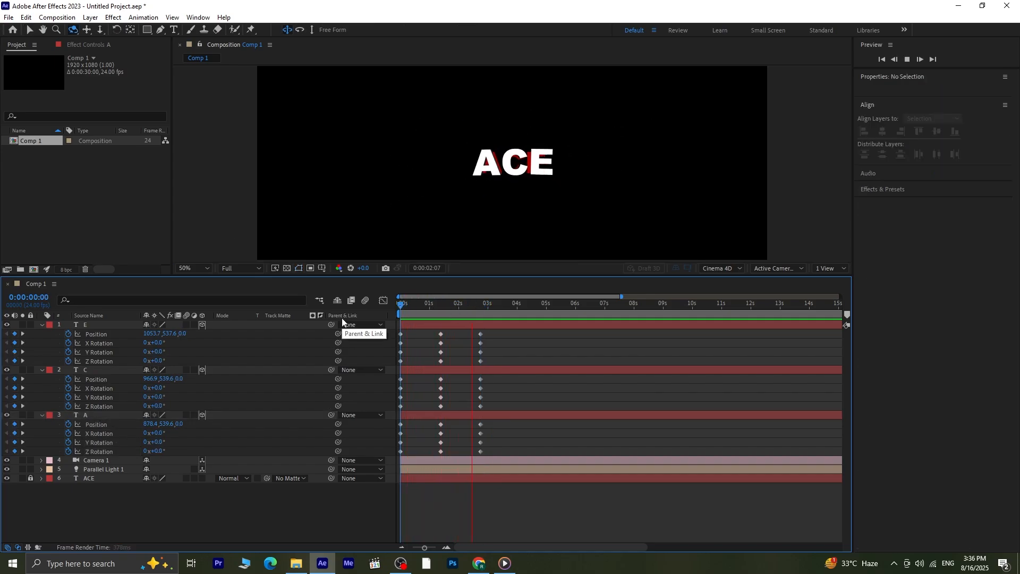
pyautogui.press('space')
# - Apply Easy Ease to all position and rotation keyframes of the E, C and A layers and show their speed graph
pyautogui.moveTo(496, 336); pyautogui.dragTo(380, 455)
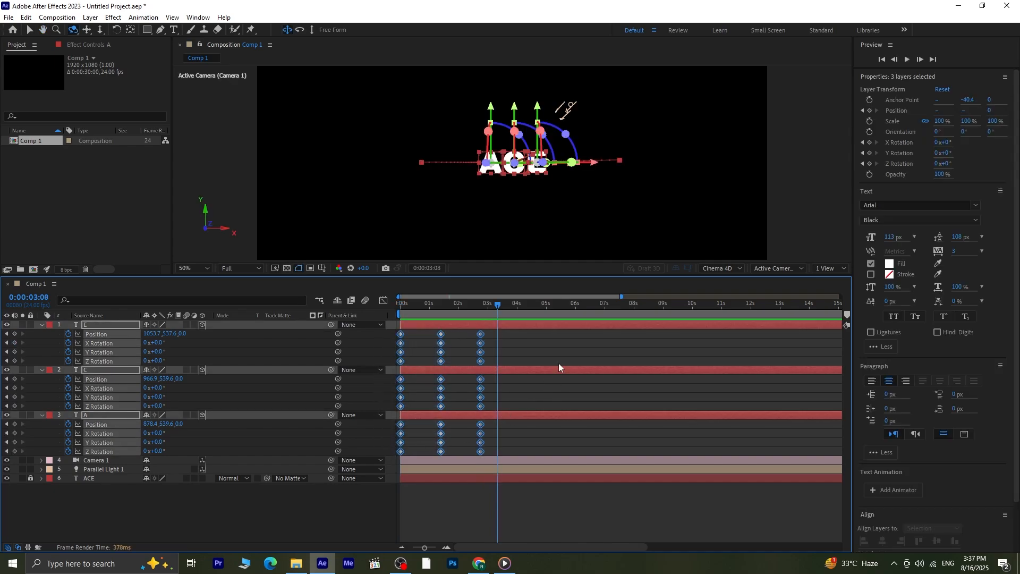
pyautogui.press('F9')
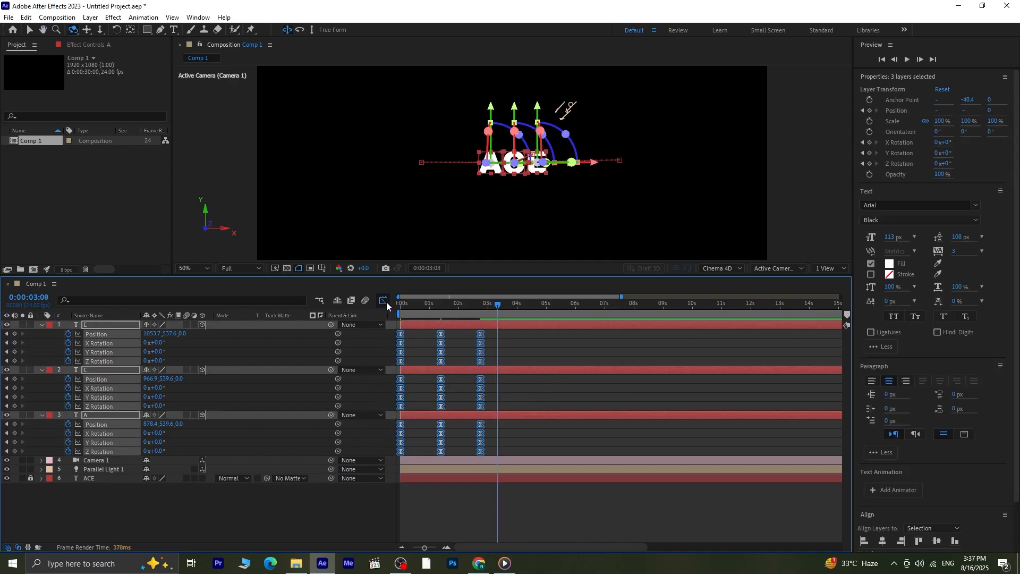
pyautogui.click(388, 303)
# - Lengthen the speed graph's ease handles on both sides of the middle keyframes so the letters slow down near the camera, and return to the layer bars
pyautogui.press('space')
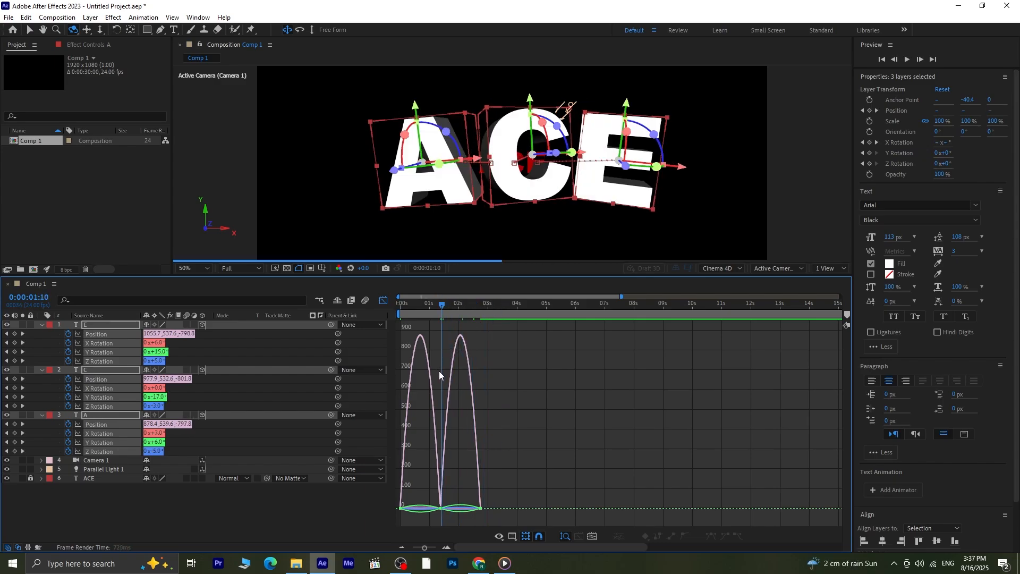
pyautogui.press('=')
pyautogui.press('=')
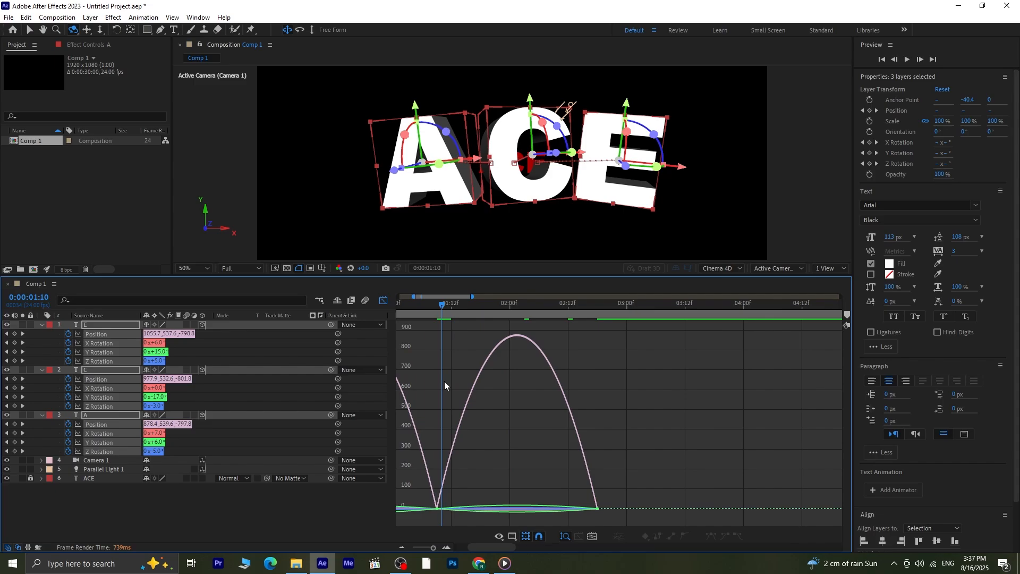
pyautogui.moveTo(406, 304); pyautogui.dragTo(297, 308)
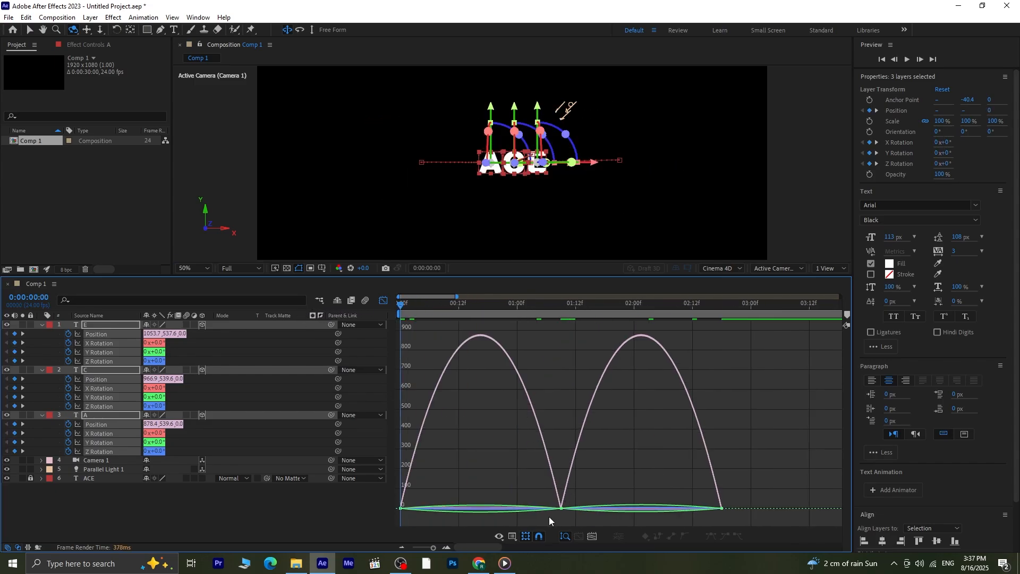
pyautogui.moveTo(574, 490); pyautogui.dragTo(632, 510)
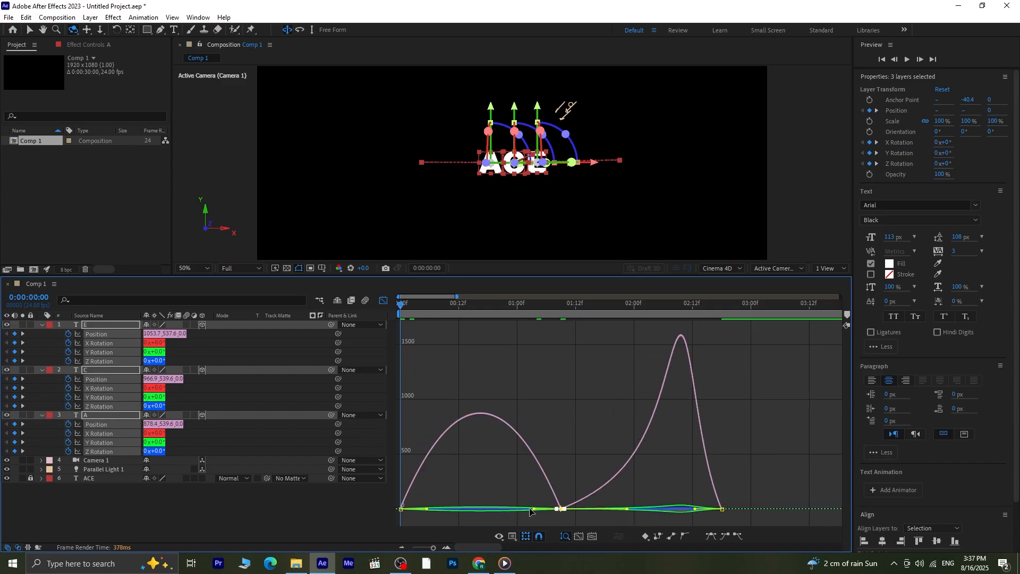
pyautogui.moveTo(531, 511); pyautogui.dragTo(493, 509)
pyautogui.click(370, 509)
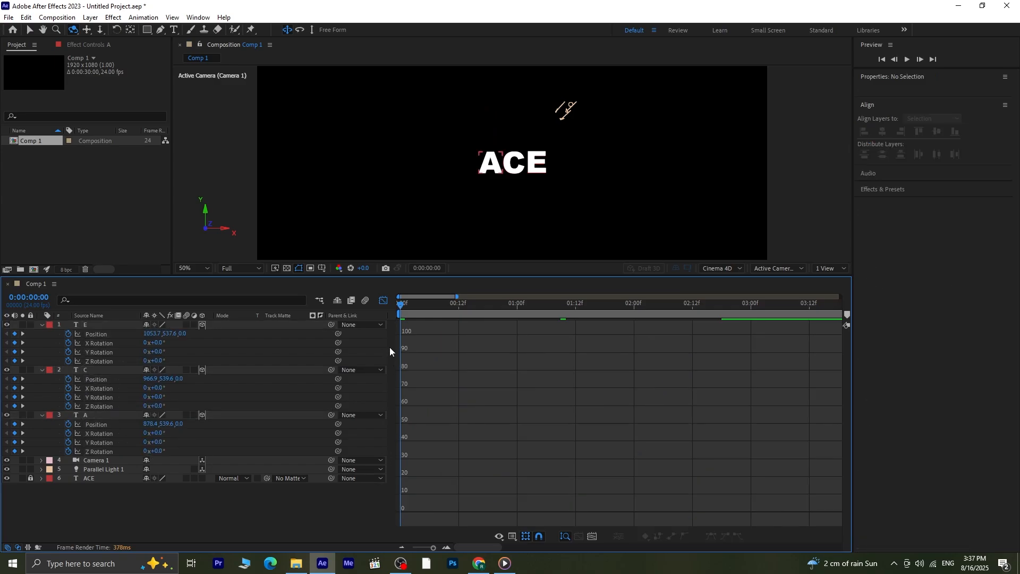
pyautogui.click(383, 301)
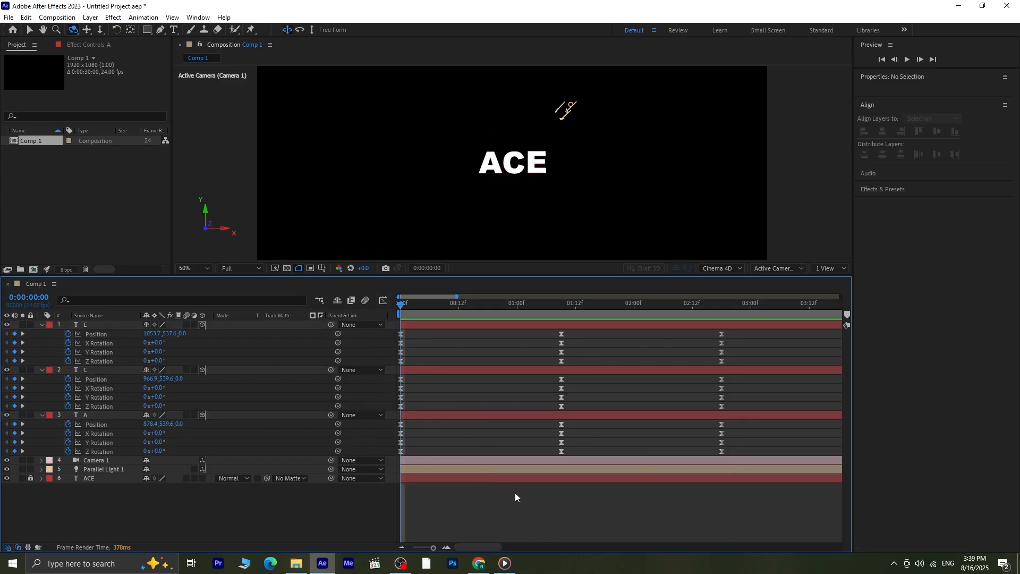
# - Play the eased animation twice from the start to check the letters' speed changes
pyautogui.press('space')
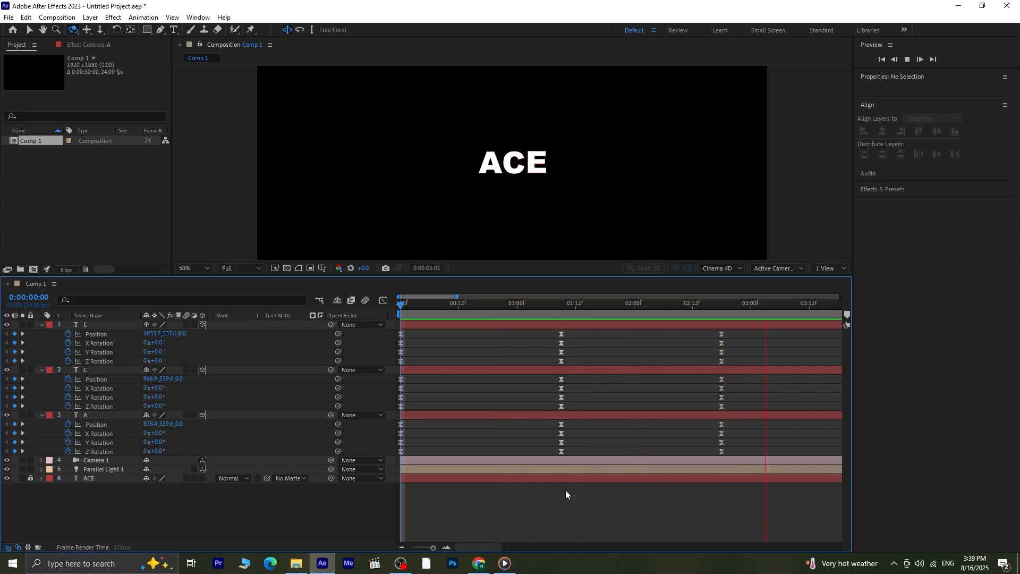
pyautogui.press('space')
pyautogui.moveTo(777, 303); pyautogui.dragTo(340, 327)
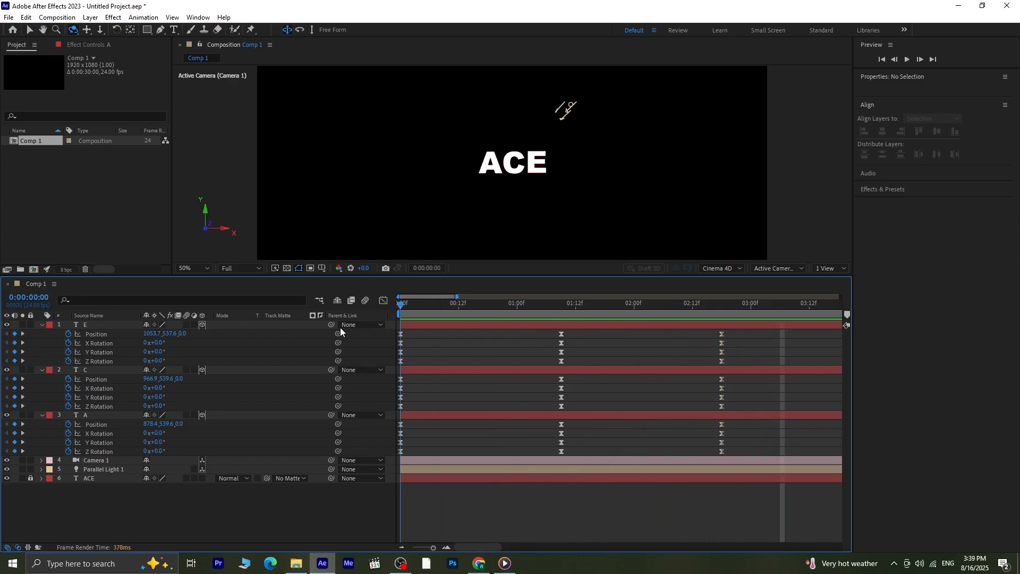
pyautogui.press('space')
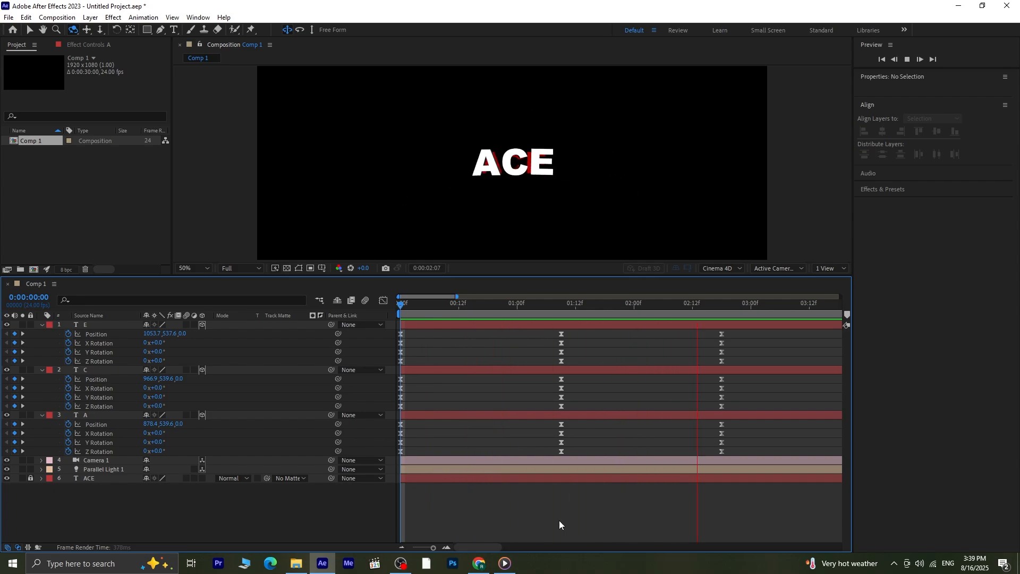
pyautogui.press('space')
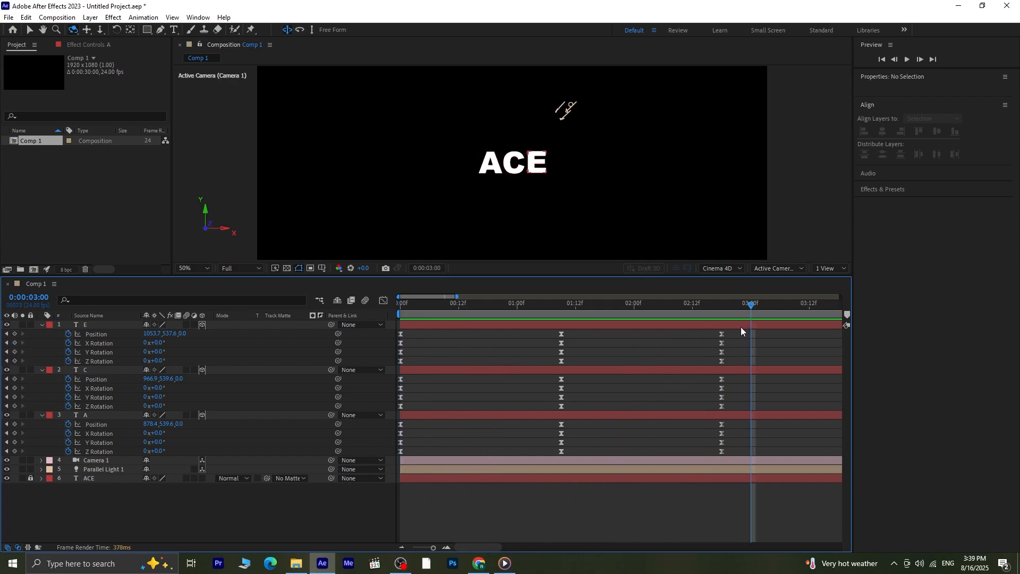
# - Stretch the keyframes of all three letters proportionally so the middle ones fall at 0:00:01:18 and the last ones at 0:00:03:12
pyautogui.press('-')
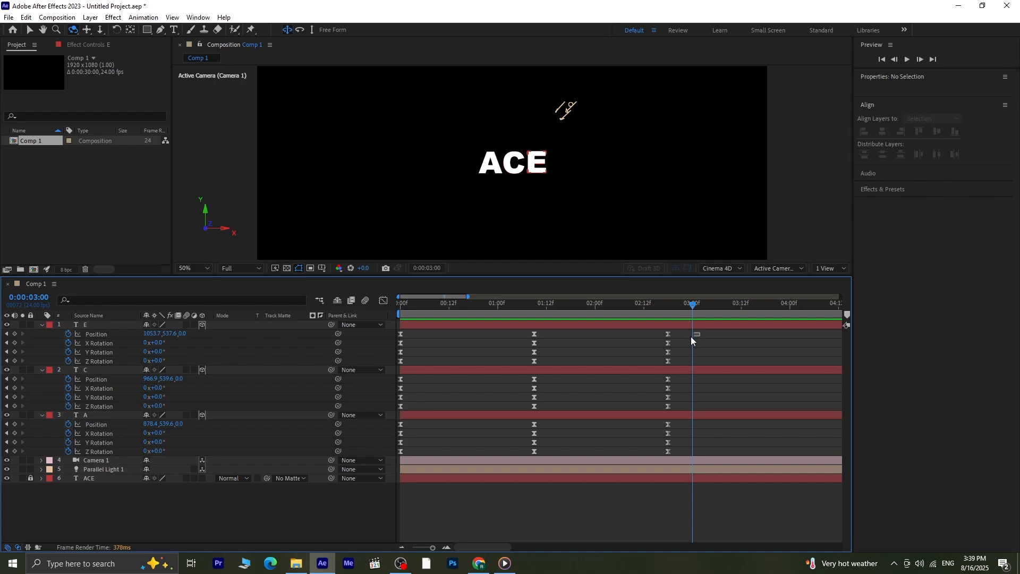
pyautogui.moveTo(699, 333); pyautogui.dragTo(390, 462)
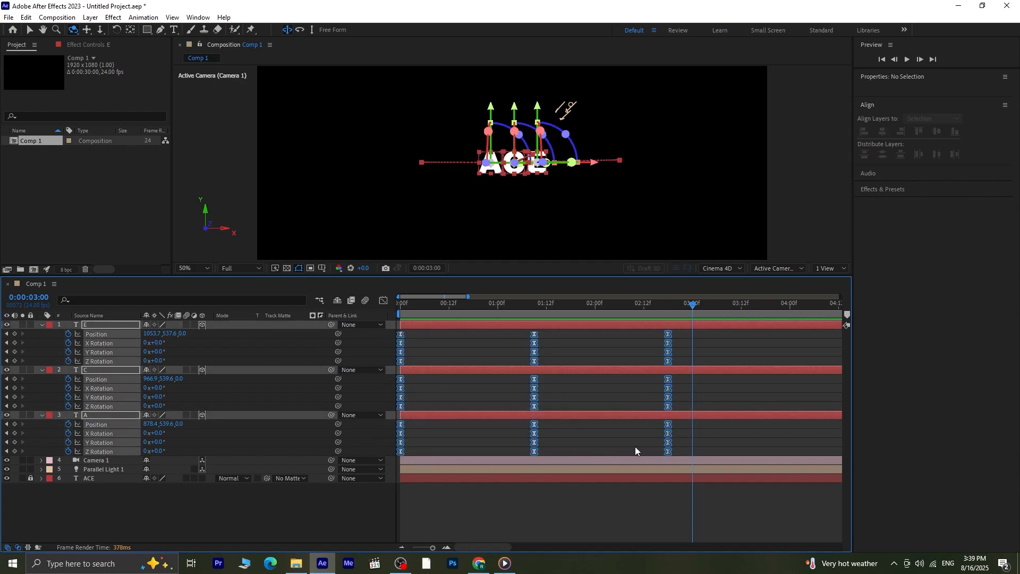
pyautogui.moveTo(669, 452); pyautogui.dragTo(743, 472)
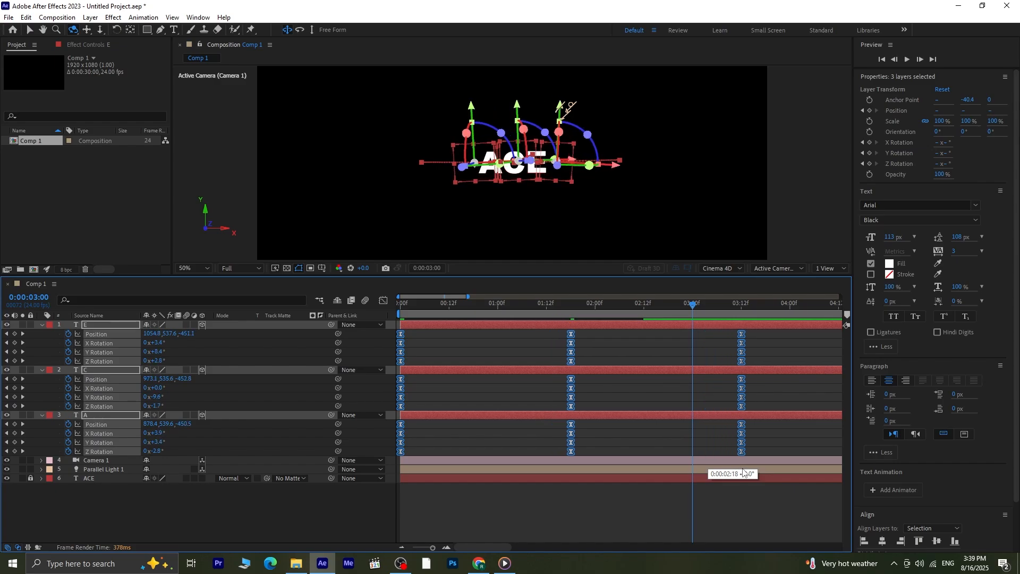
pyautogui.click(730, 503)
# - Play the slowed animation twice from the start to check its timing
pyautogui.moveTo(689, 309); pyautogui.dragTo(401, 307)
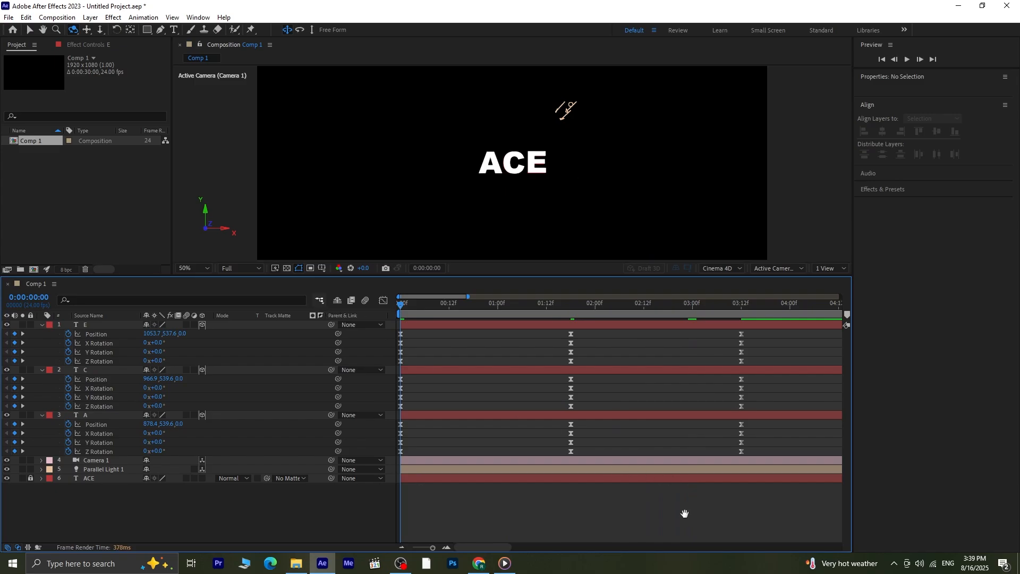
pyautogui.press('space')
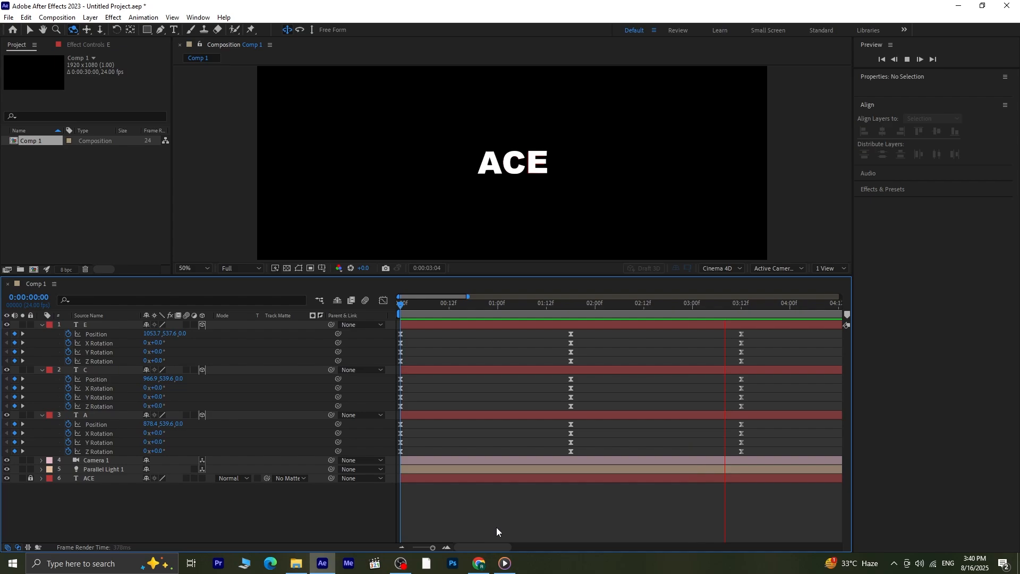
pyautogui.press('space')
pyautogui.moveTo(776, 302); pyautogui.dragTo(336, 304)
pyautogui.press('space')
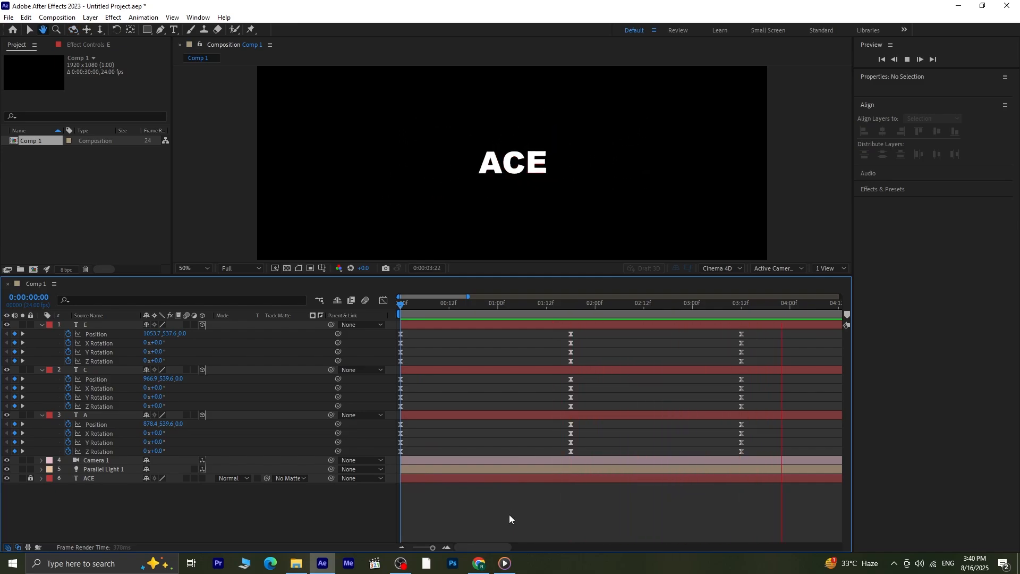
pyautogui.press('space')
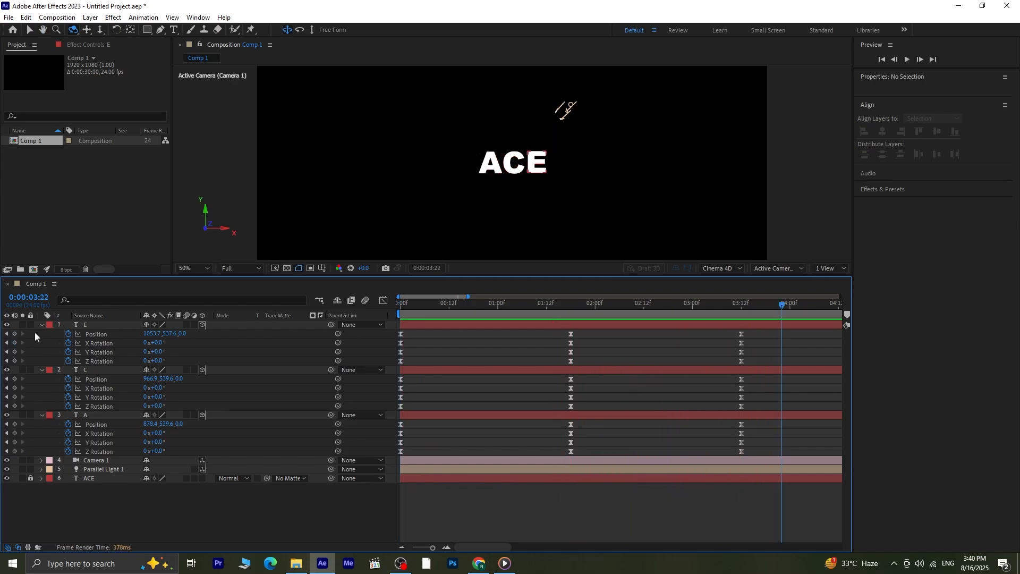
# - At the 0:00:01:18 keyframes, add one full turn to the A layer's X Rotation, the C layer's Y Rotation and the E layer's X Rotation
pyautogui.click(5, 334)
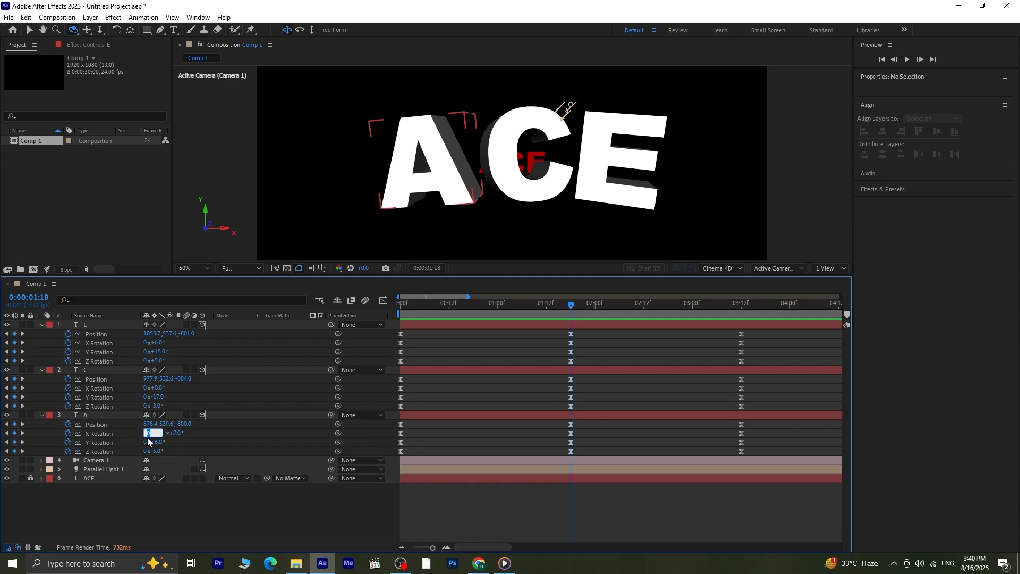
pyautogui.press('Return')
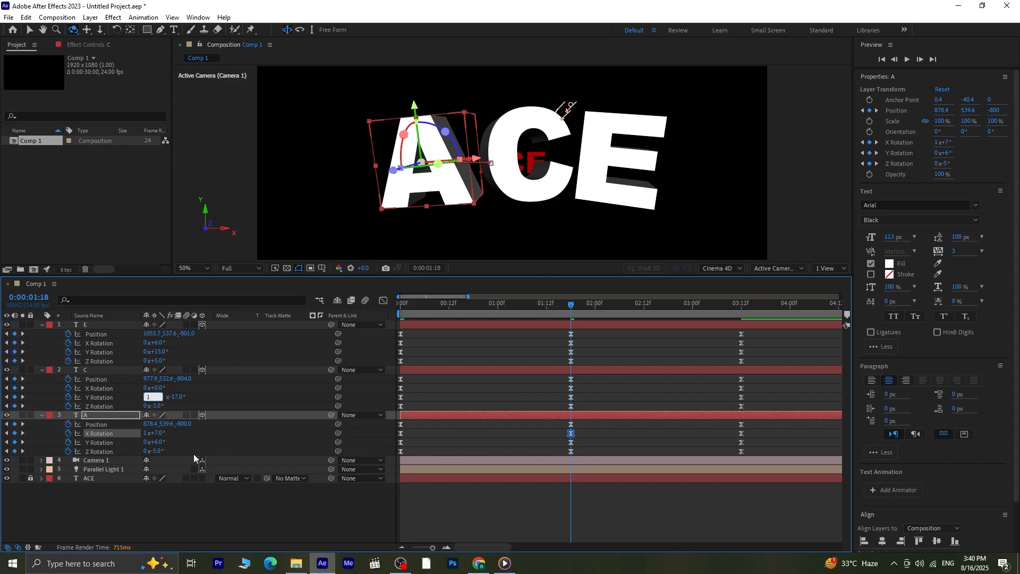
pyautogui.press('Return')
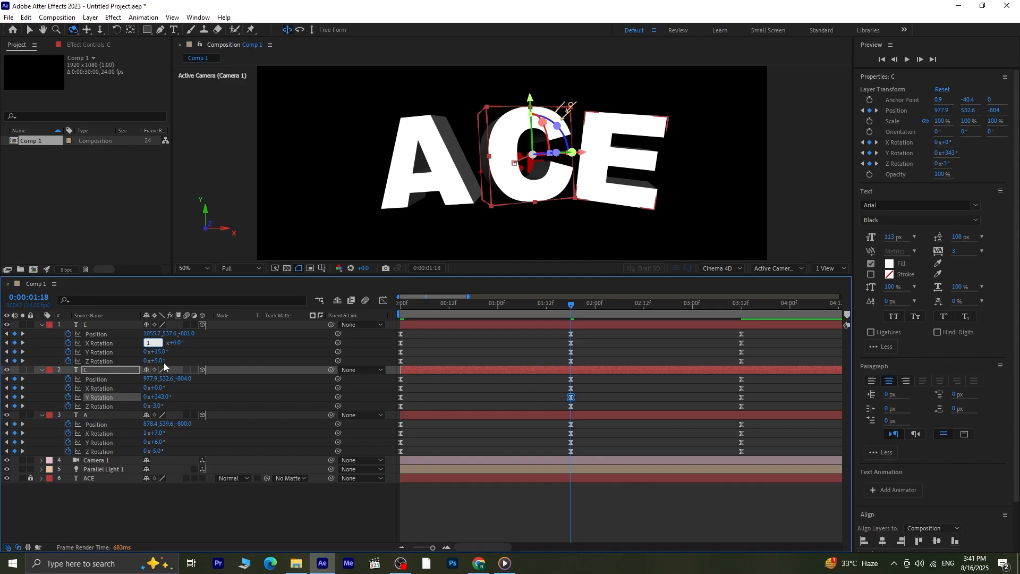
pyautogui.press('Return')
pyautogui.click(211, 521)
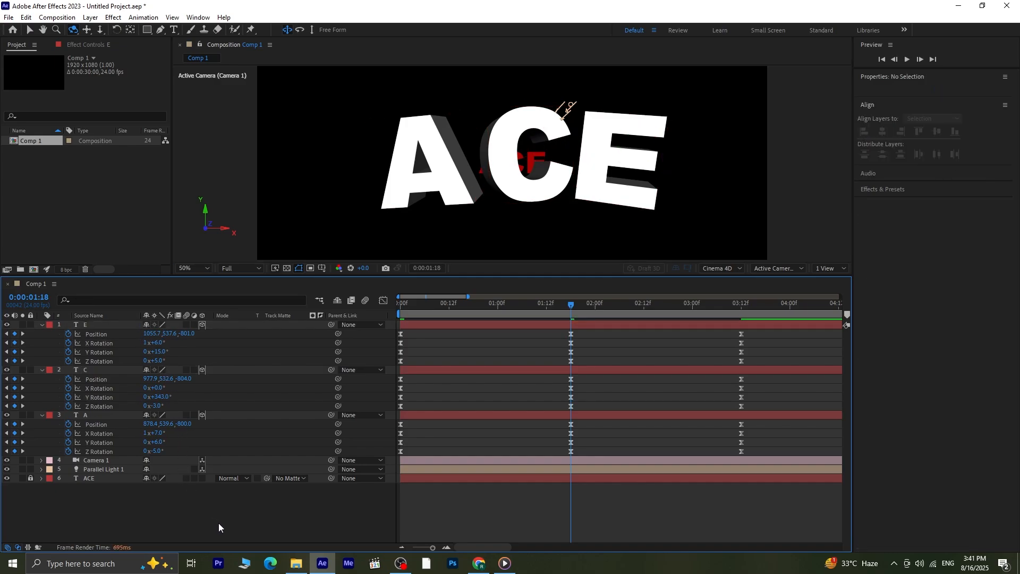
# - Play the animation twice from the start to check how the letters spin while flying out and back
pyautogui.moveTo(563, 305); pyautogui.dragTo(377, 317)
pyautogui.press('v')
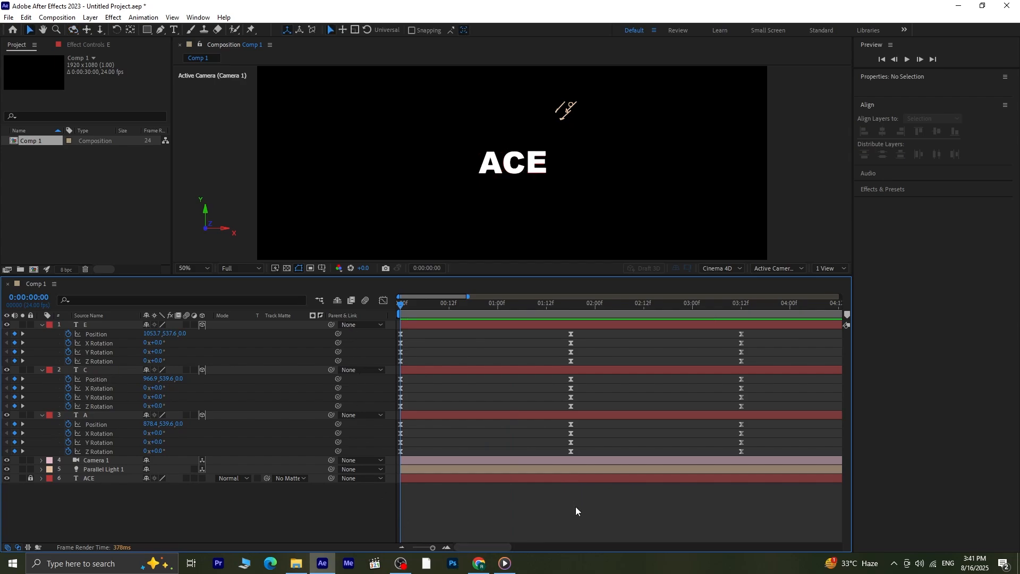
pyautogui.press('space')
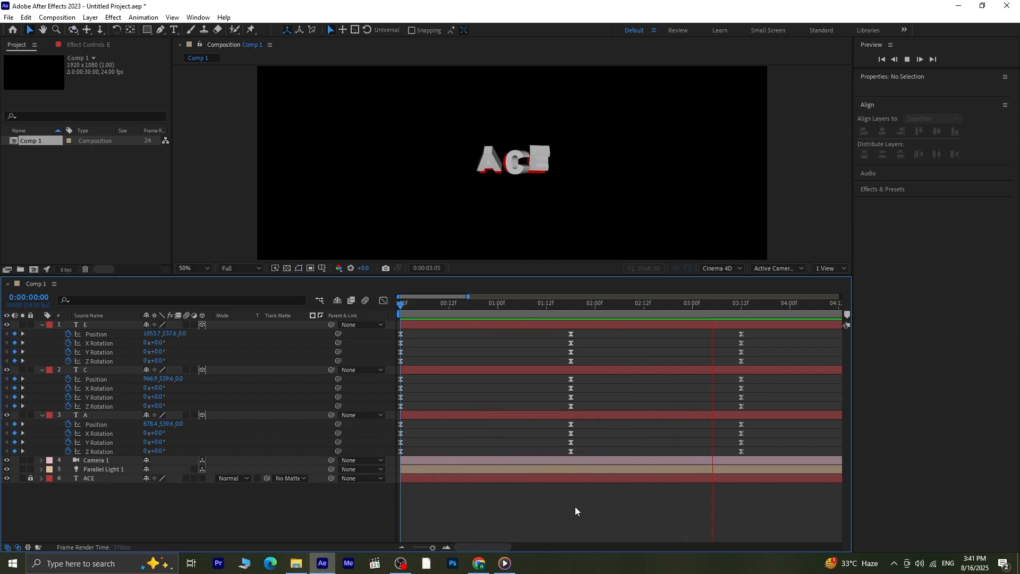
pyautogui.press('space')
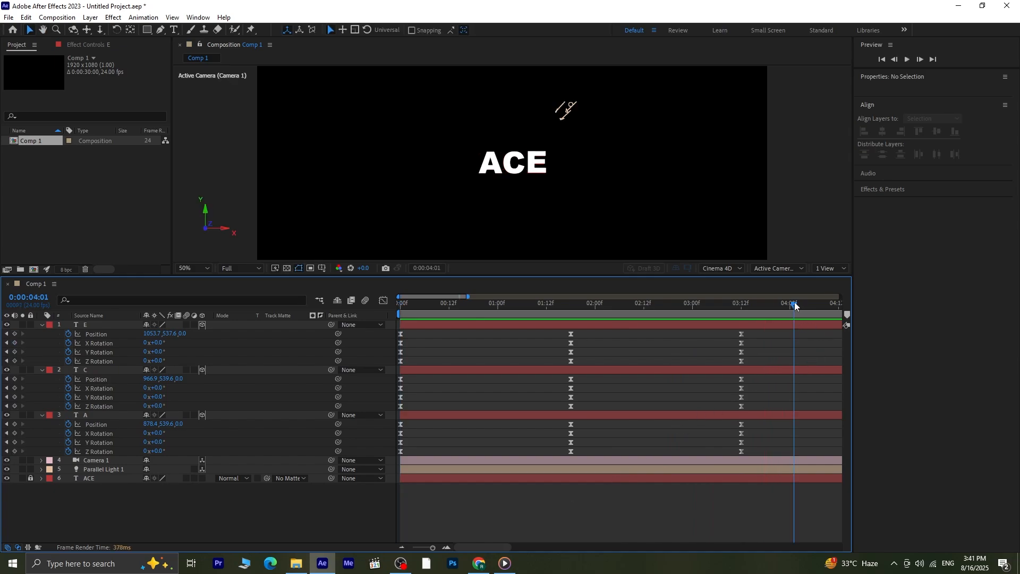
pyautogui.moveTo(796, 305); pyautogui.dragTo(292, 303)
pyautogui.press('space')
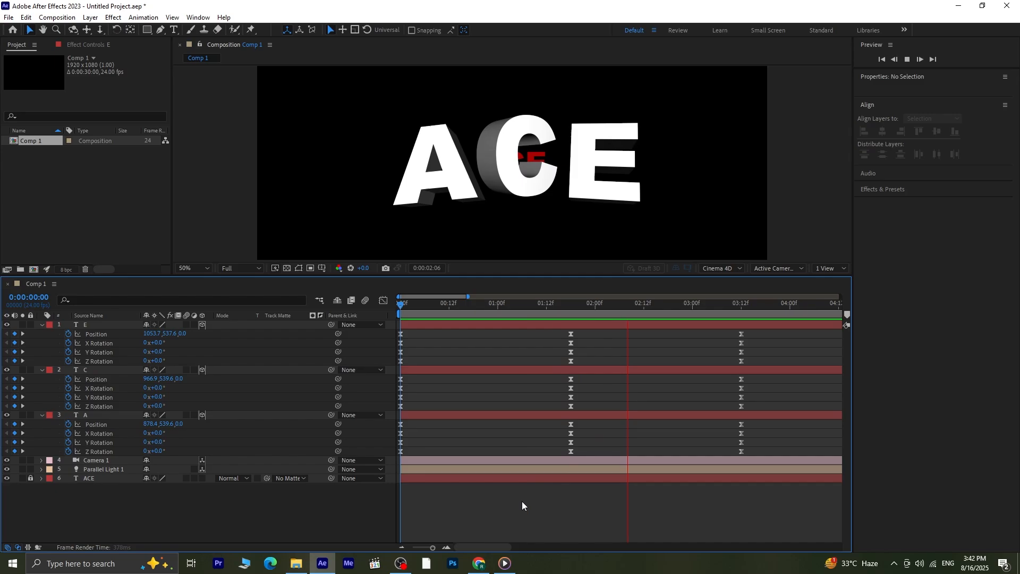
pyautogui.press('space')
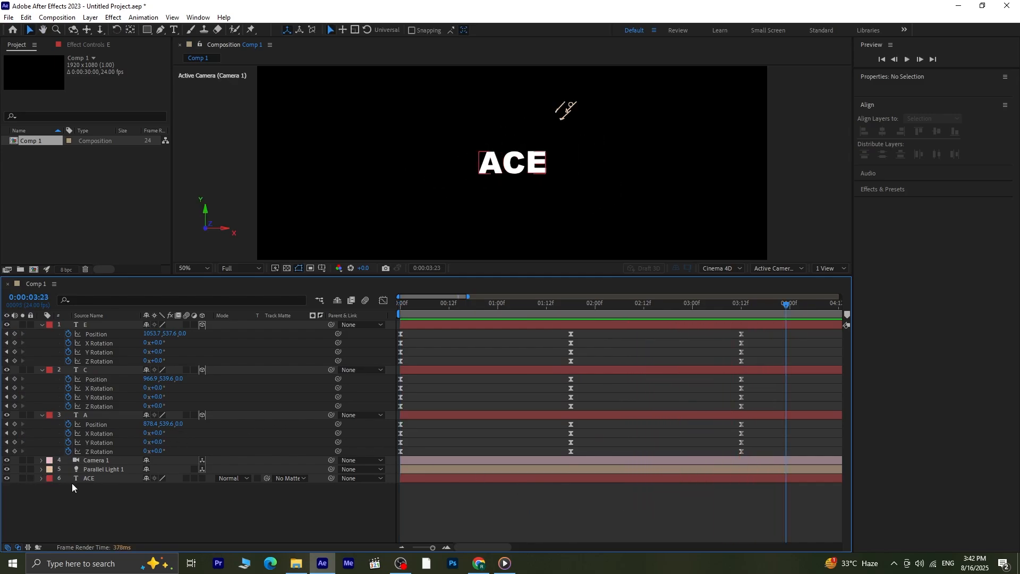
# - Unlock and delete the red ACE text layer
pyautogui.click(87, 480)
pyautogui.press('Delete')
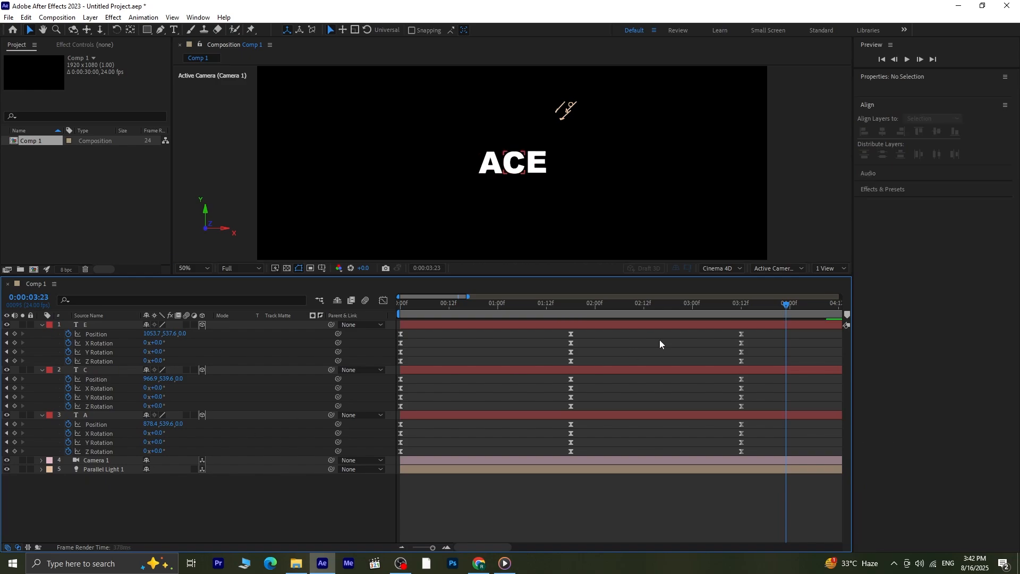
# - Go to the middle keyframes at 0:00:01:18 and duplicate the Parallel Light 1 layer
pyautogui.moveTo(784, 308); pyautogui.dragTo(568, 346)
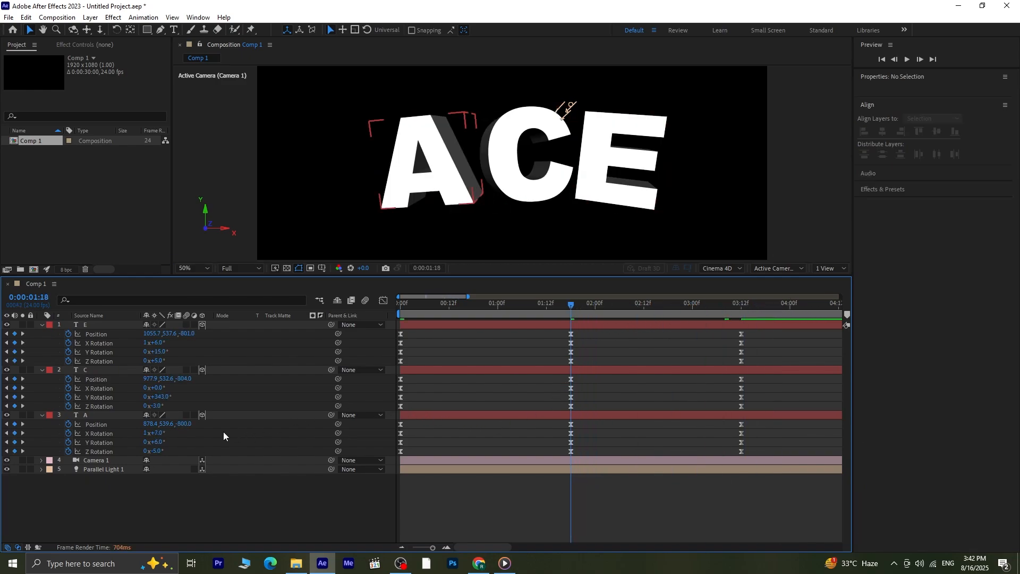
pyautogui.click(116, 470)
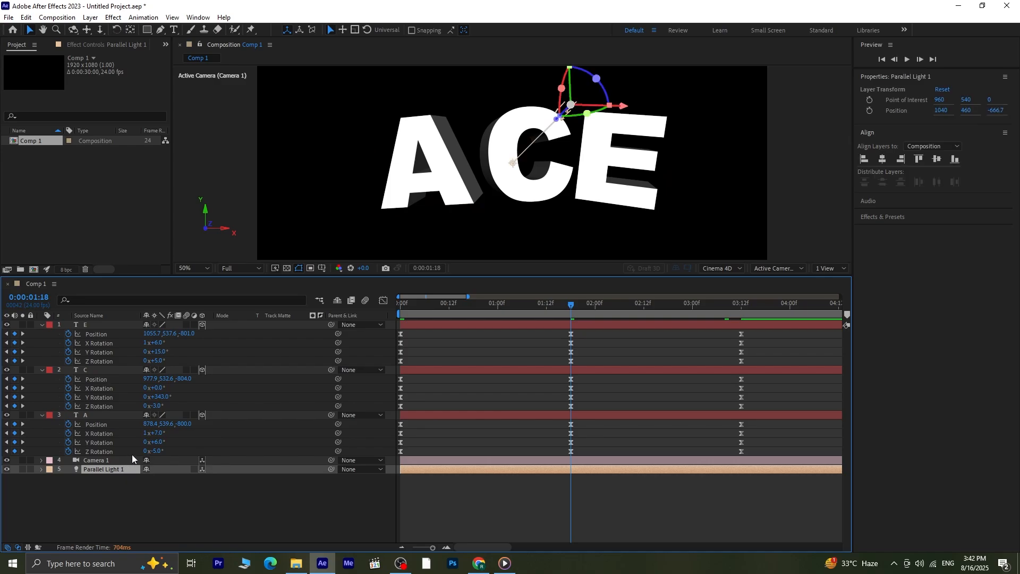
pyautogui.hotkey('ctrl', 'd')
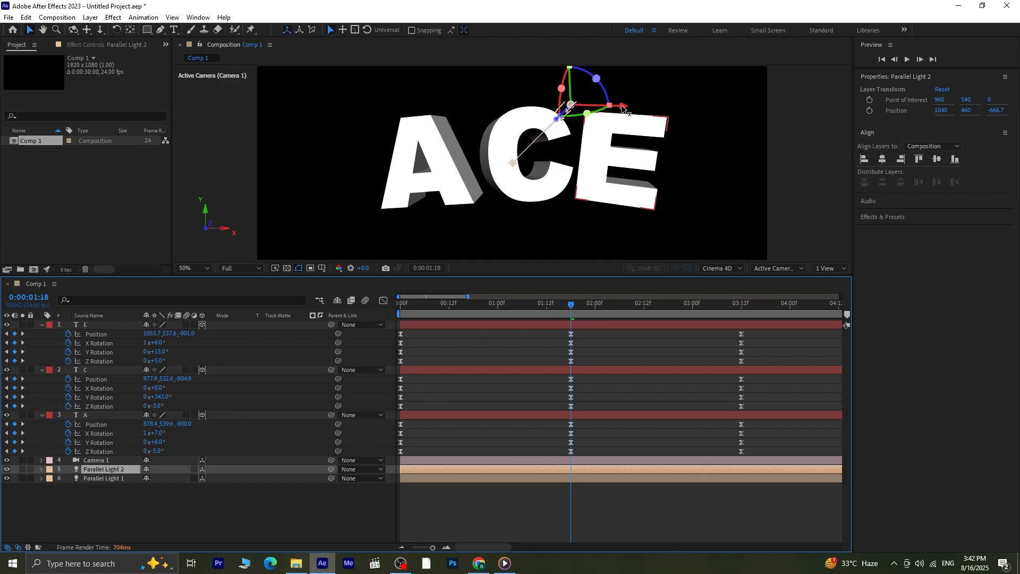
# - Move Parallel Light 2 rightward and upward to about 1229, 414, -639, and play the animation from the start to check the lighting
pyautogui.moveTo(621, 108); pyautogui.dragTo(753, 126)
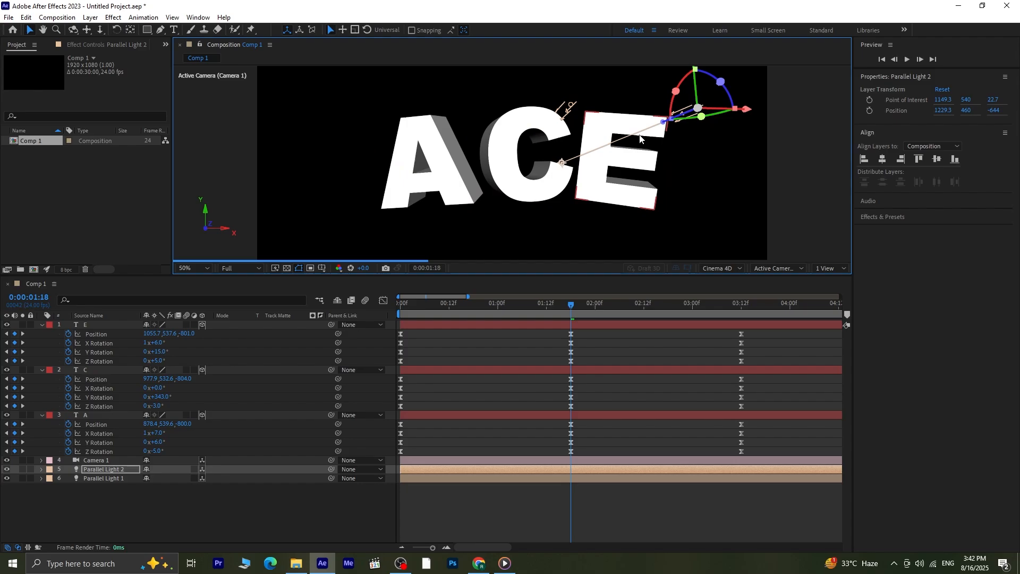
pyautogui.scroll(-1, 640, 139)
pyautogui.moveTo(602, 98); pyautogui.dragTo(580, 83)
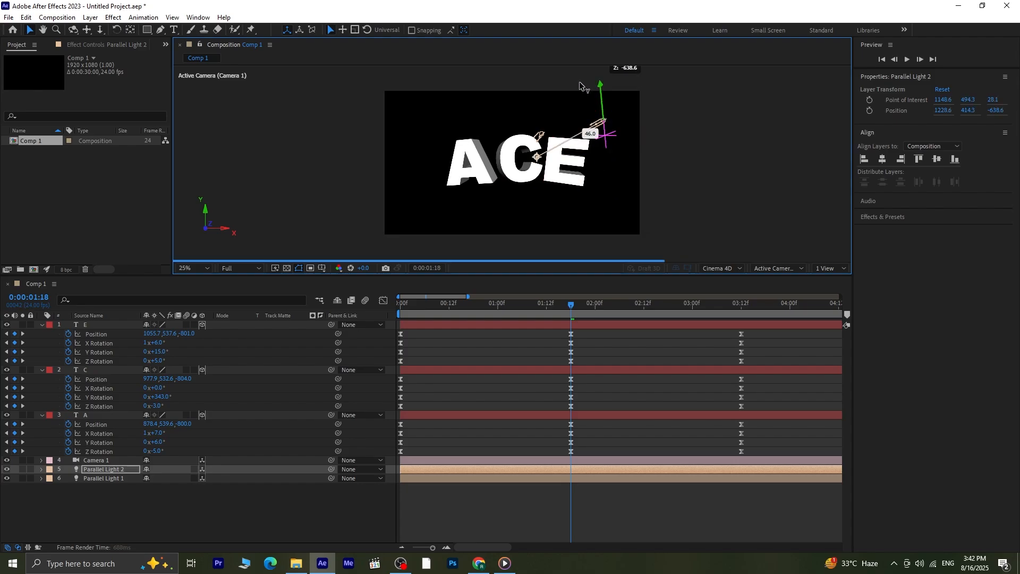
pyautogui.scroll(1, 532, 164)
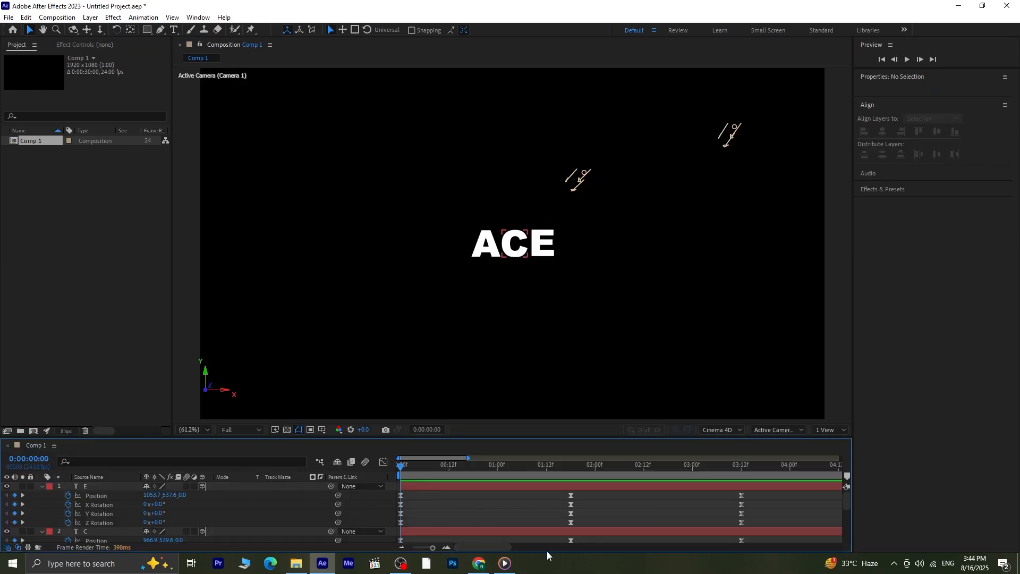
pyautogui.press('space')
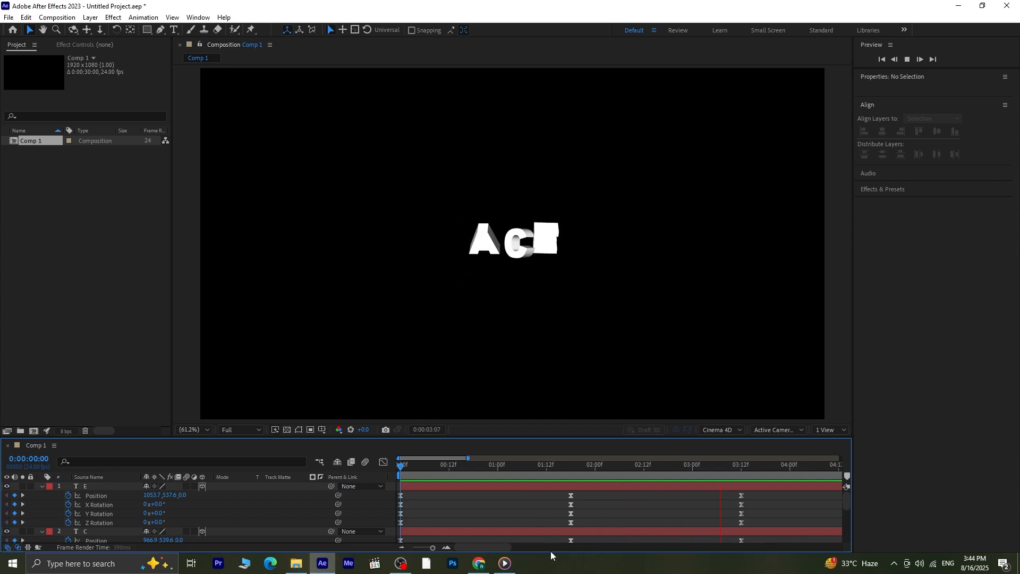
pyautogui.press('space')
# - Enlarge the timeline area and collapse the keyframed properties of the E, C and A layers
pyautogui.moveTo(492, 437); pyautogui.dragTo(489, 399)
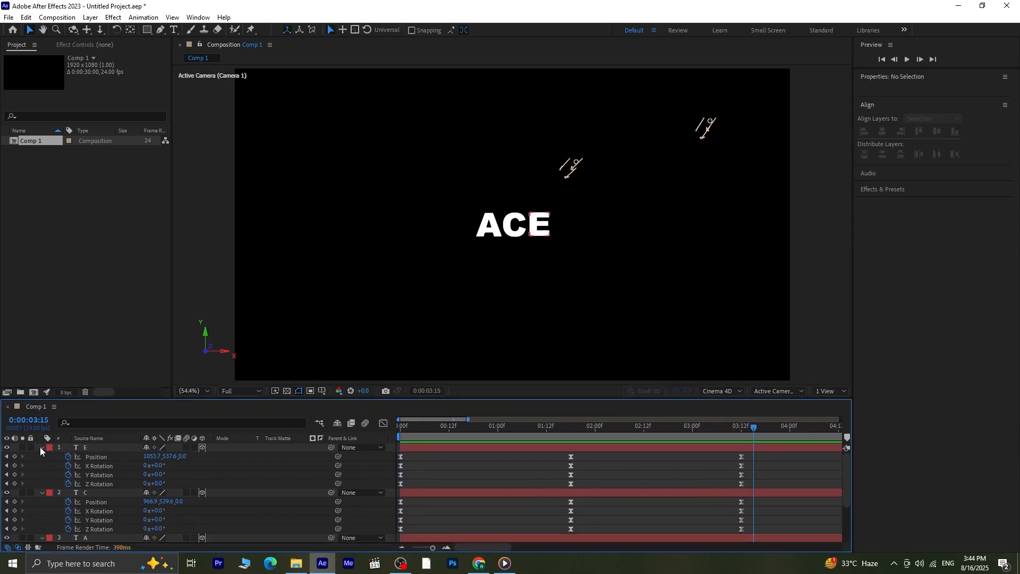
pyautogui.click(41, 448)
pyautogui.click(42, 457)
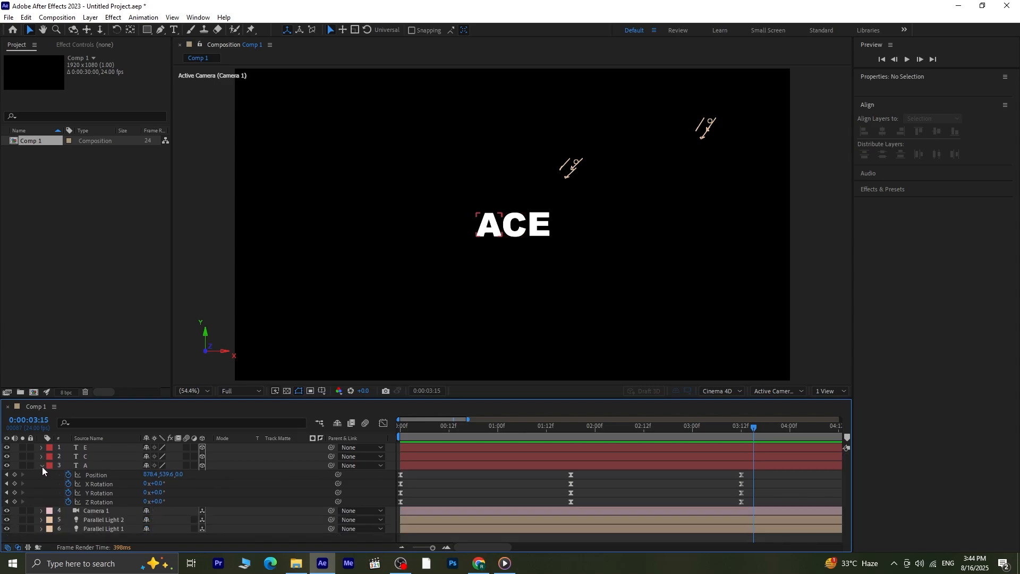
pyautogui.click(43, 467)
# - Play the finished letter animation twice from the first frame to review the spin, easing and lighting
pyautogui.press('Home')
pyautogui.press('space')
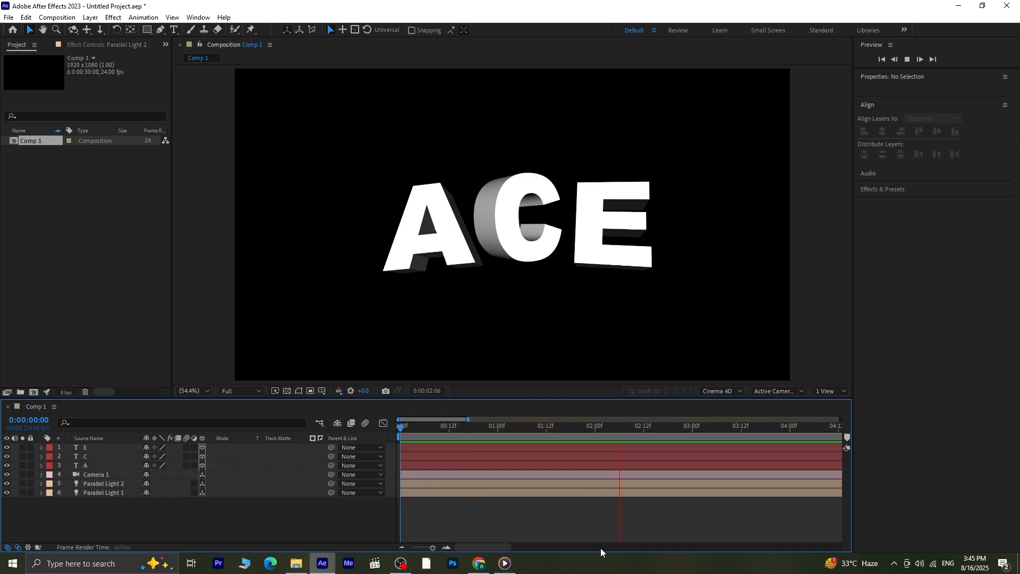
pyautogui.press('space')
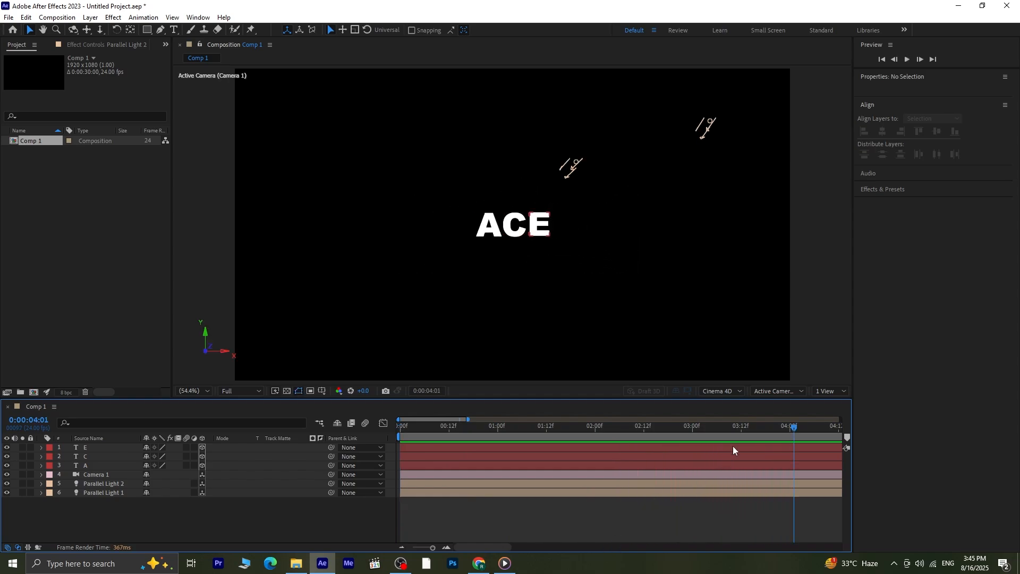
pyautogui.moveTo(694, 428); pyautogui.dragTo(325, 428)
pyautogui.press('space')
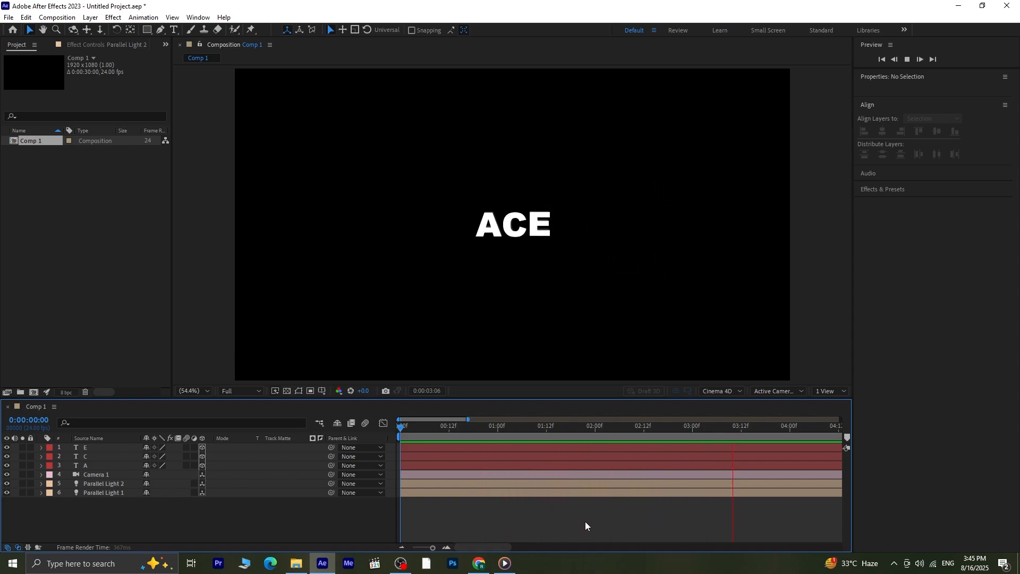
pyautogui.press('space')
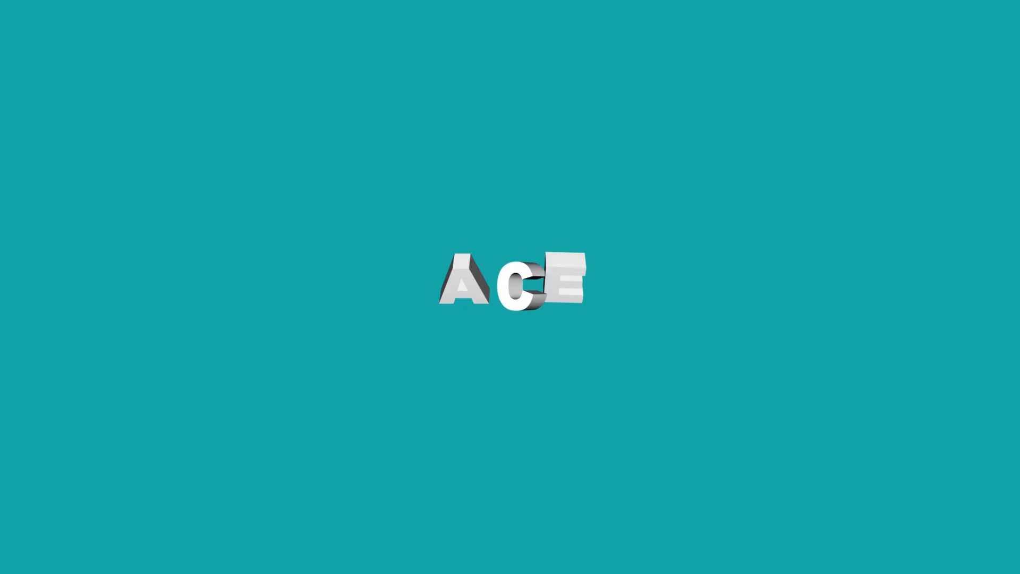